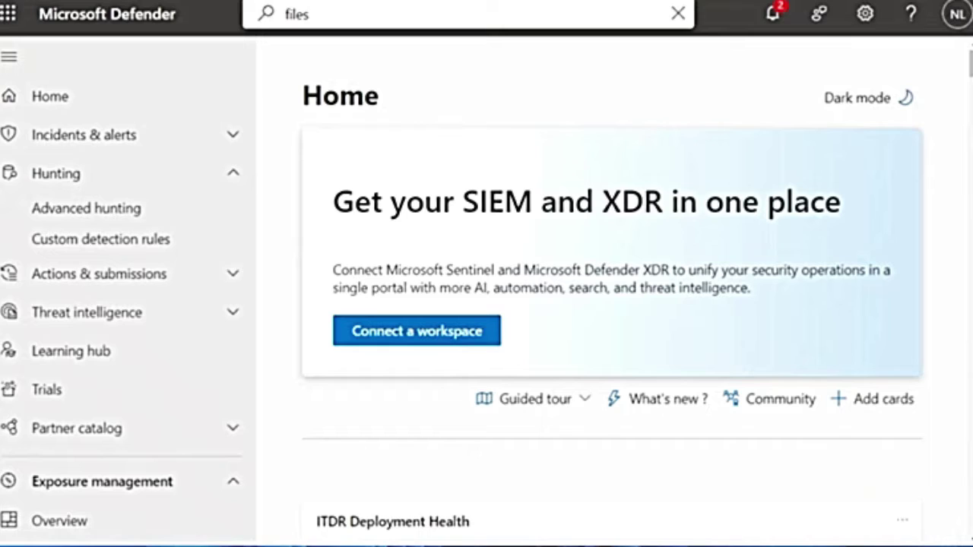
# Clear the old 'files' term from the portal search box
pyautogui.press('Escape')
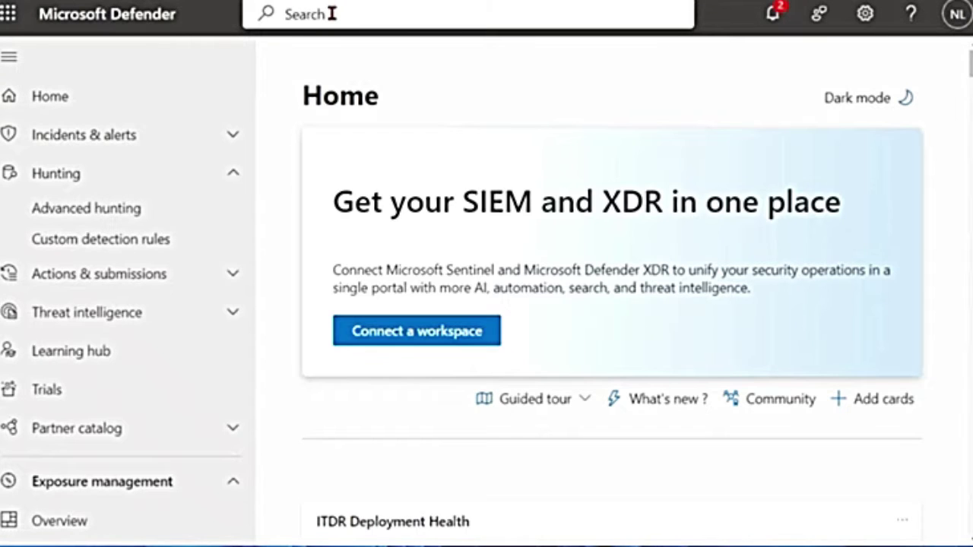
# Search the portal for vlc.exe and open its file summary showing a 0/72 detection ratio
pyautogui.click(291, 13)
pyautogui.write('f')
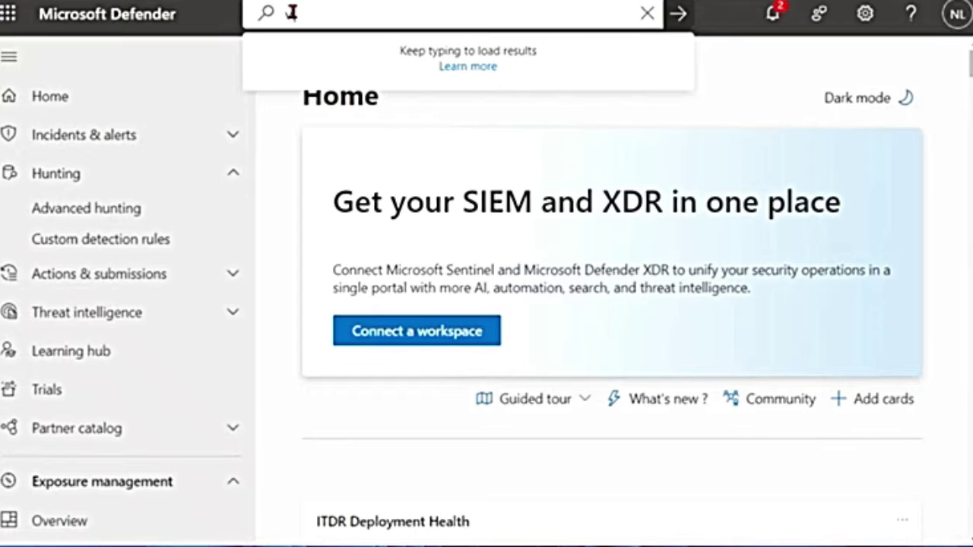
pyautogui.write('c.exe')
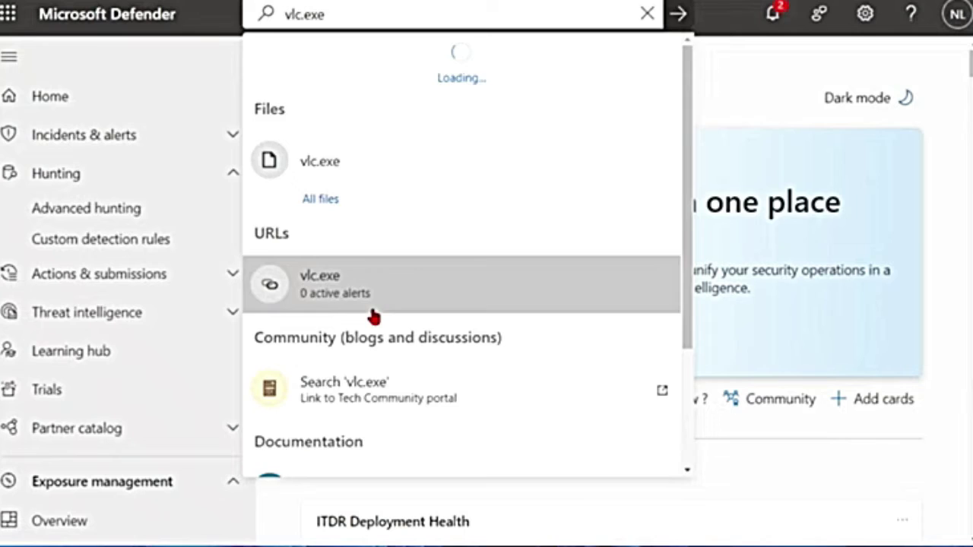
pyautogui.scroll(-4, 415, 402)
pyautogui.scroll(4, 417, 401)
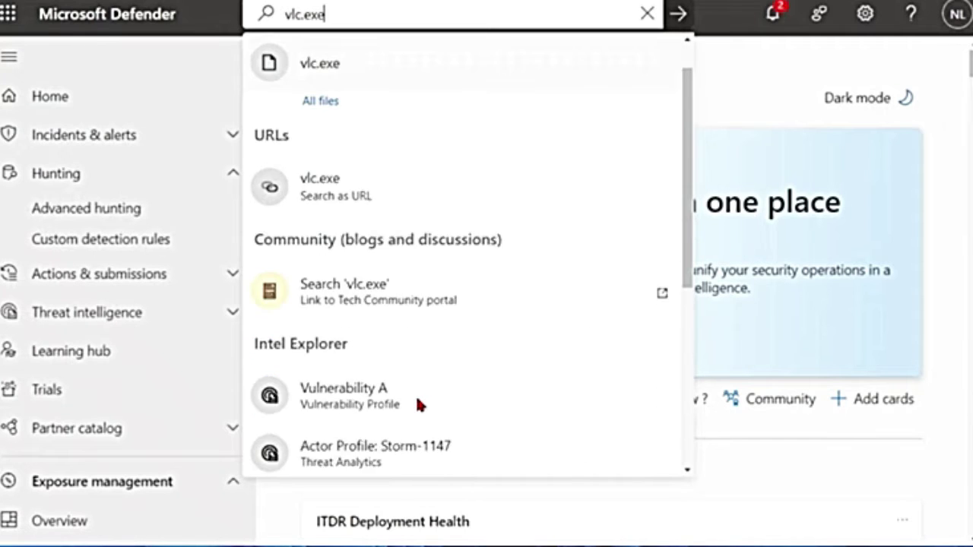
pyautogui.scroll(1, 325, 263)
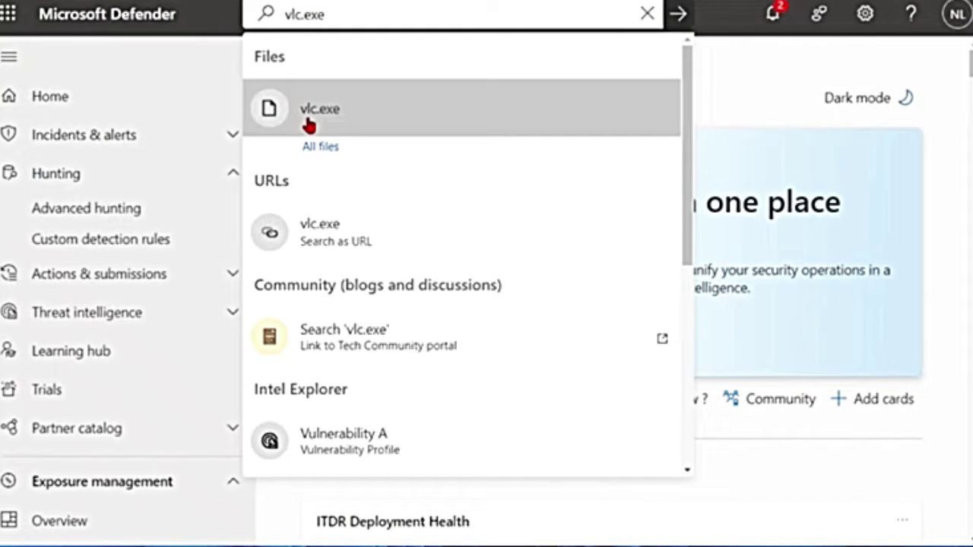
pyautogui.click(337, 113)
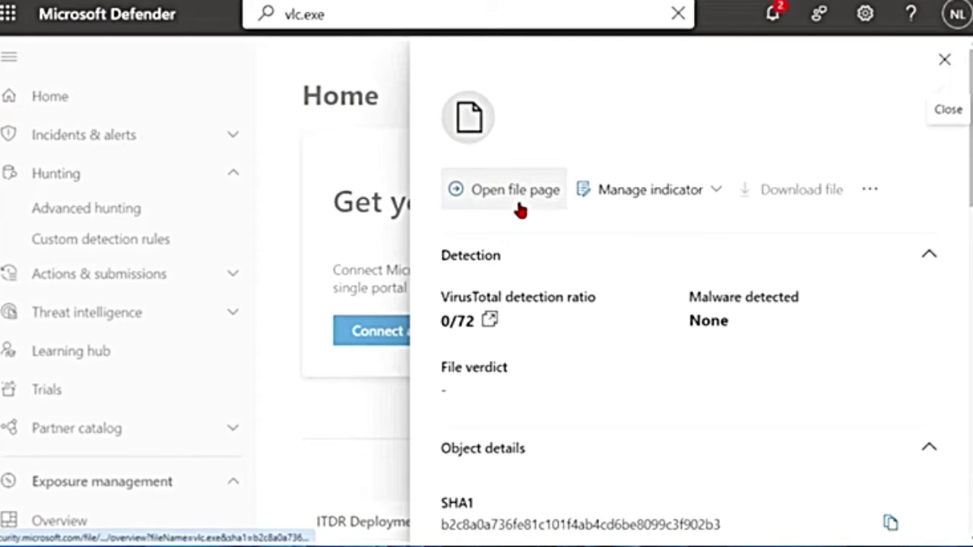
# Search the portal for 'files' and show the Files (100+) results with the navigation collapsed
pyautogui.click(945, 60)
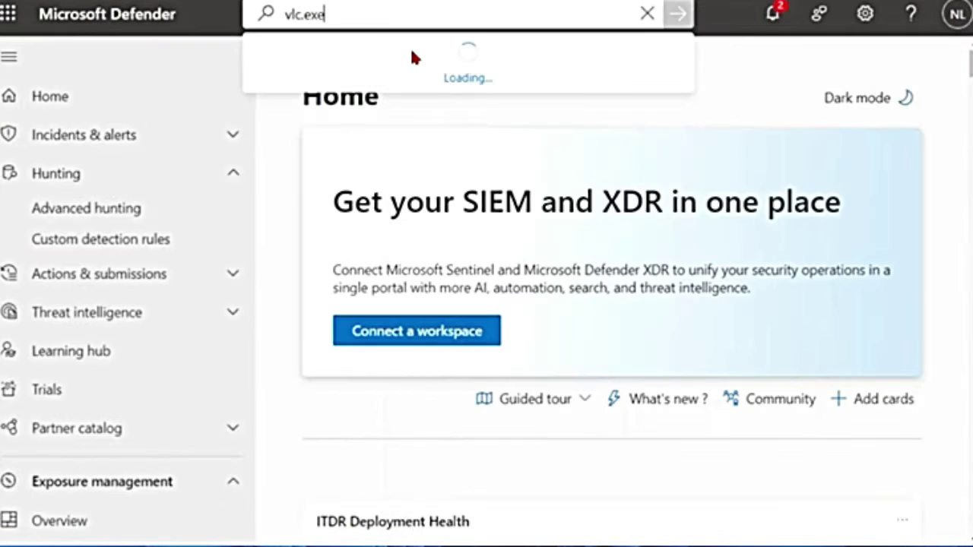
pyautogui.moveTo(369, 17); pyautogui.dragTo(251, 17)
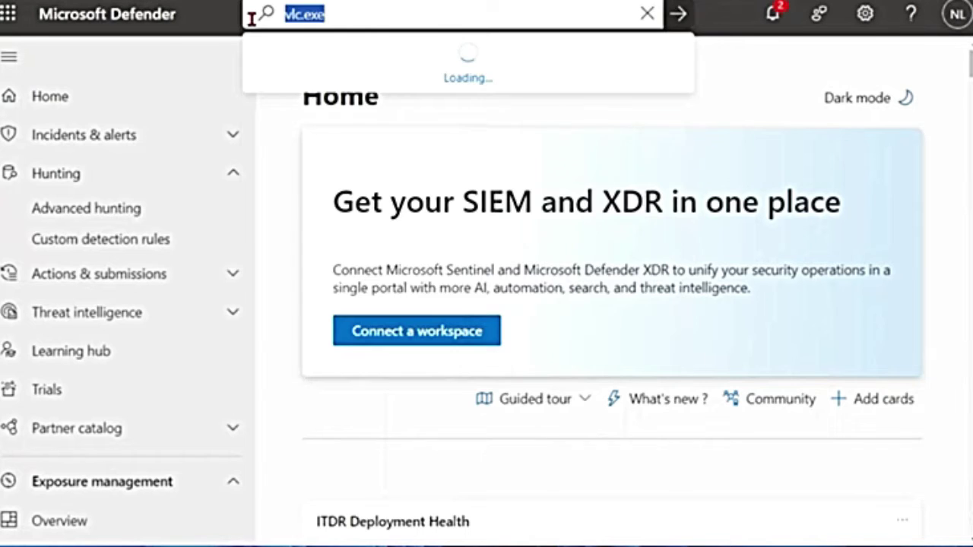
pyautogui.press('BackSpace')
pyautogui.write('tiles')
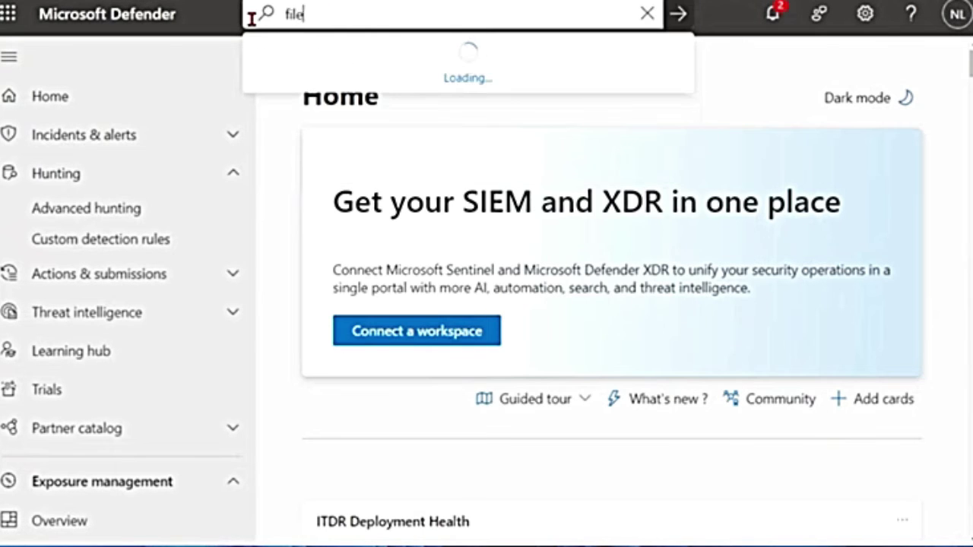
pyautogui.press('Return')
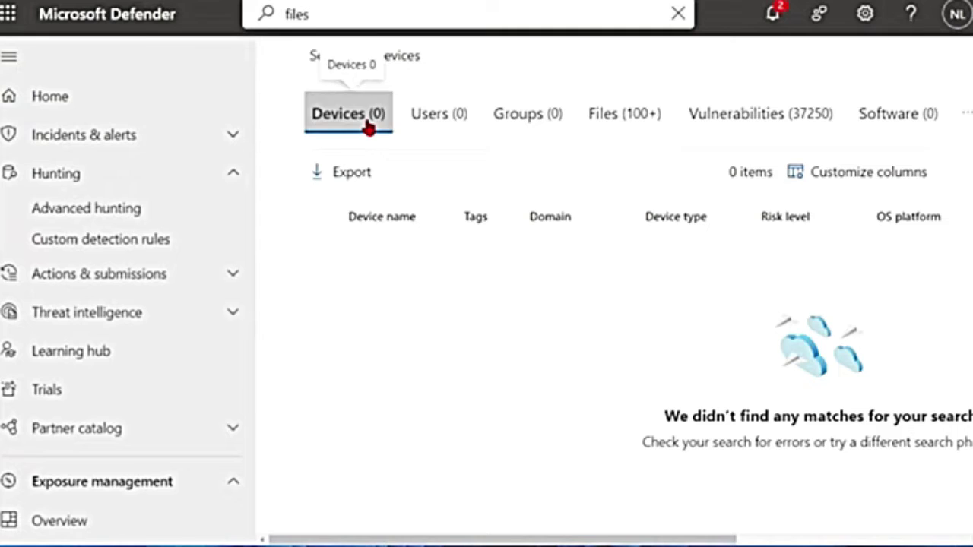
pyautogui.click(12, 60)
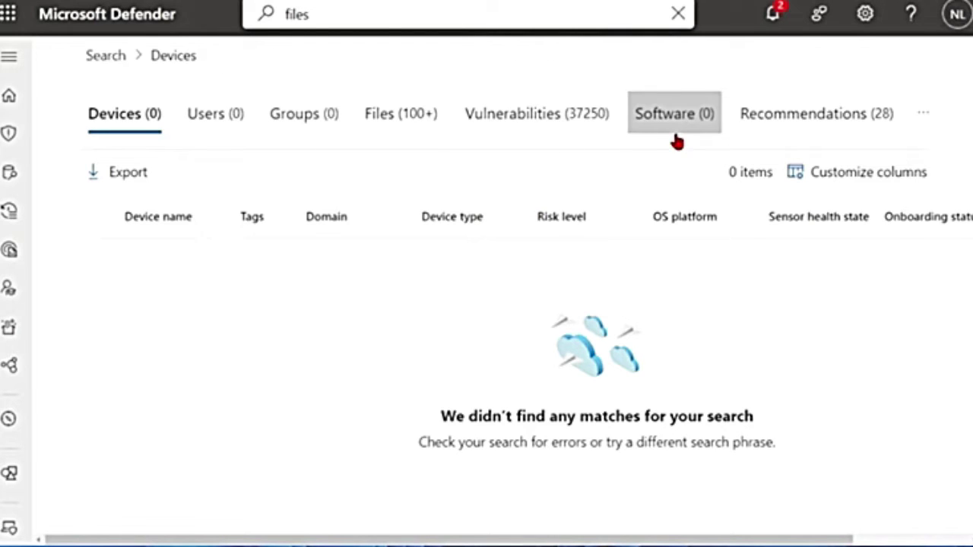
pyautogui.click(382, 125)
pyautogui.scroll(-10, 251, 446)
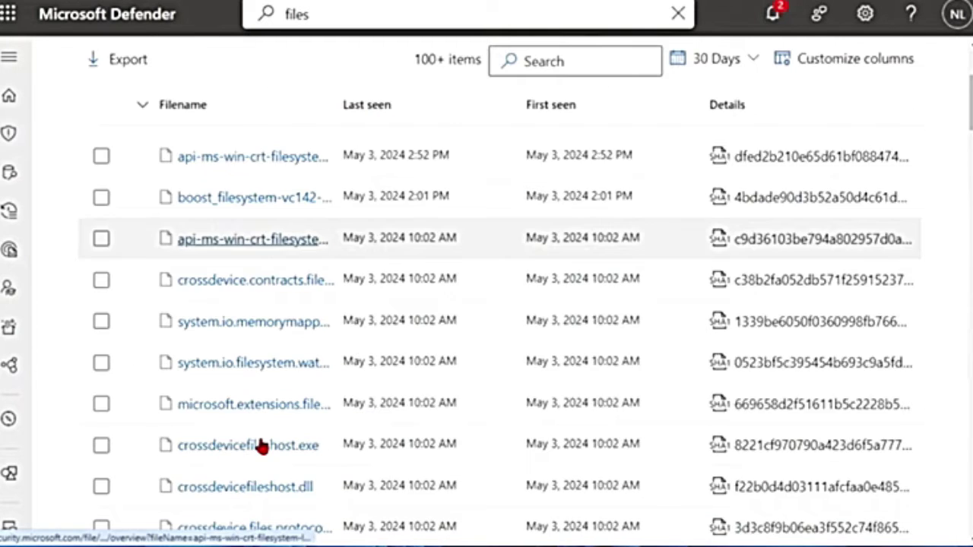
pyautogui.scroll(-4, 263, 447)
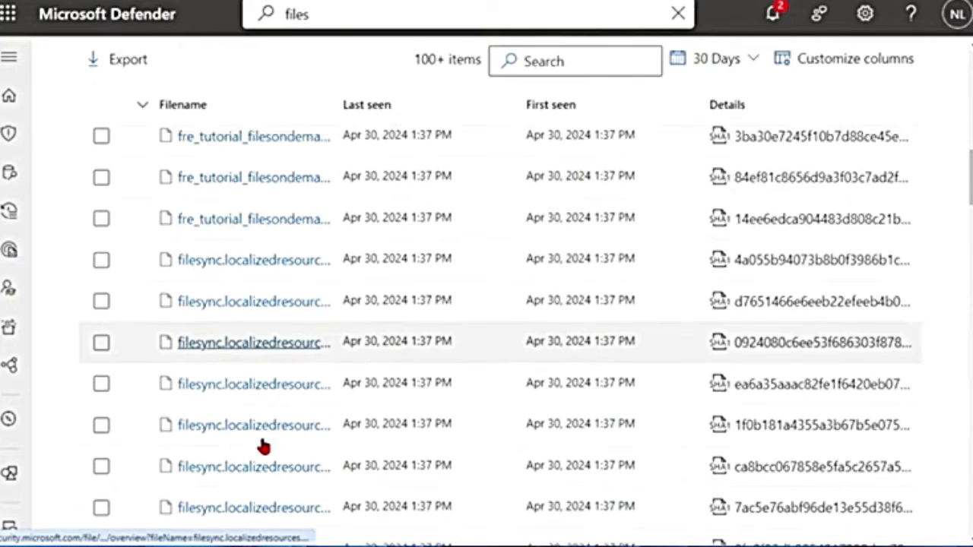
pyautogui.scroll(10, 352, 381)
# Filter the file list by vlc, then exe, then vlc.exe to get the single Apr 17, 2024 match
pyautogui.click(597, 214)
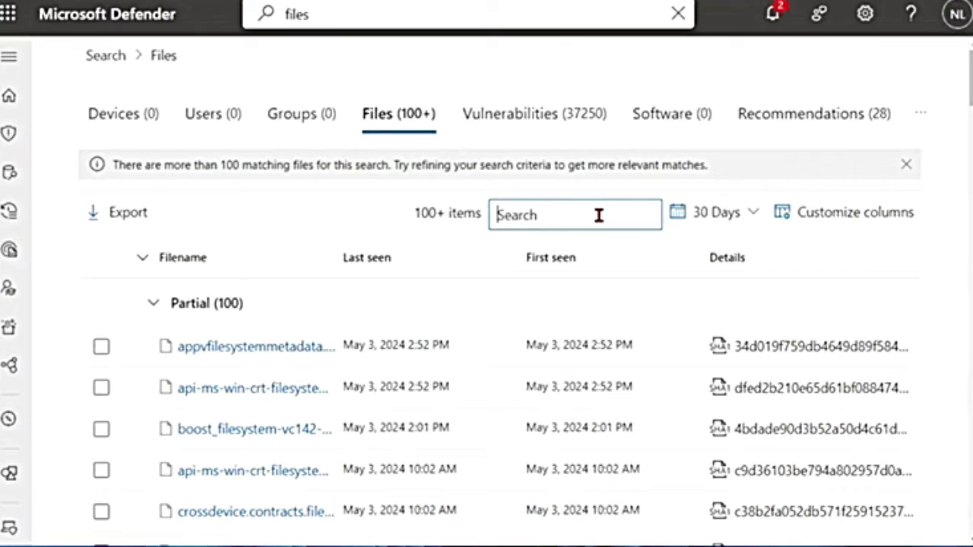
pyautogui.write('vlc')
pyautogui.press('Return')
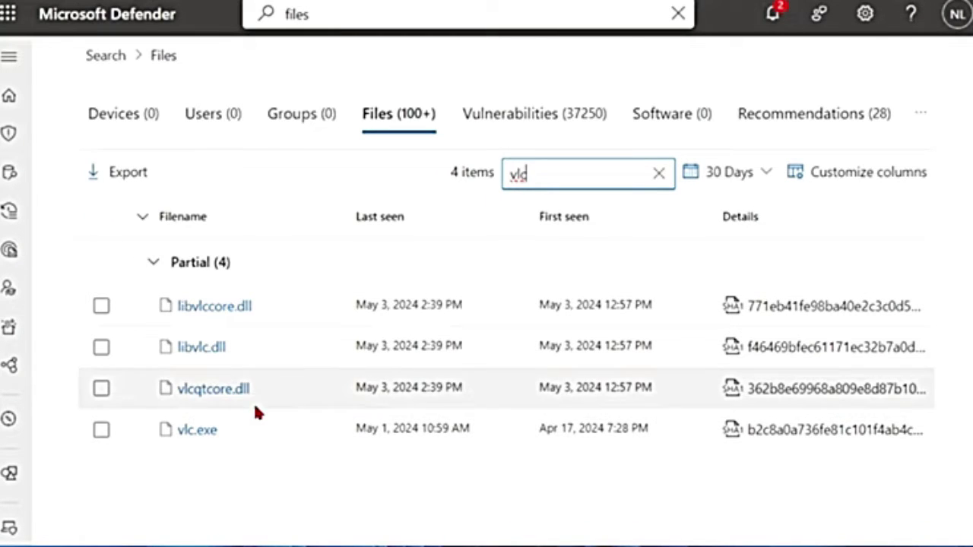
pyautogui.moveTo(561, 179); pyautogui.dragTo(482, 174)
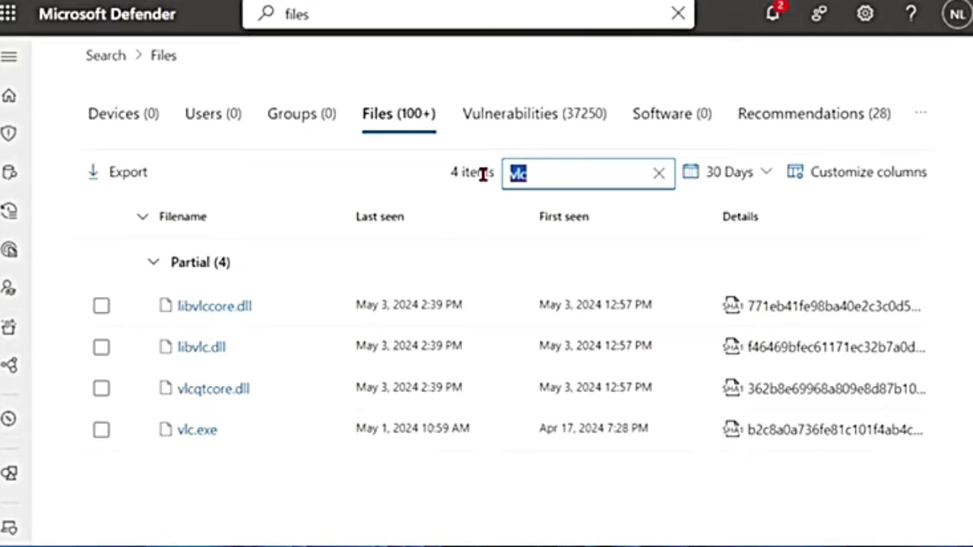
pyautogui.write('exe')
pyautogui.press('Return')
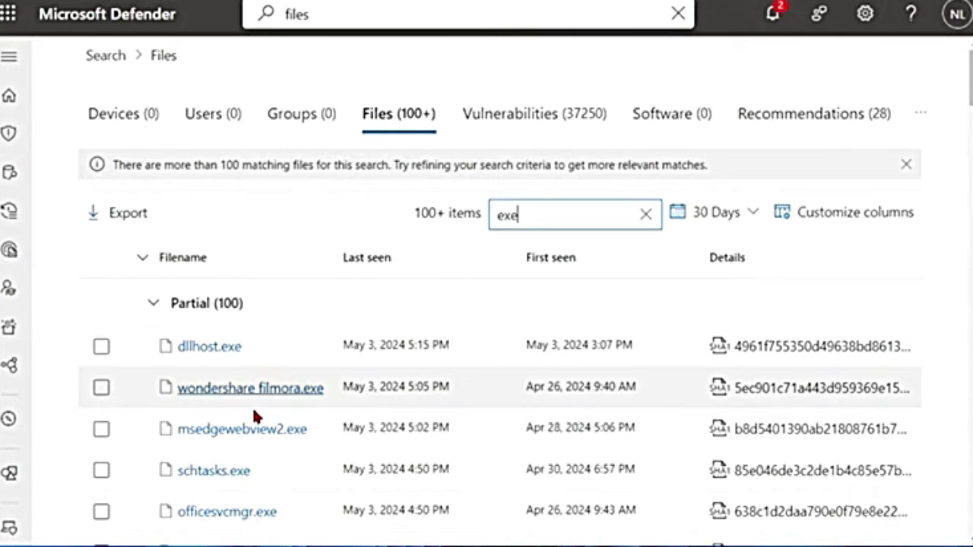
pyautogui.scroll(-8, 267, 435)
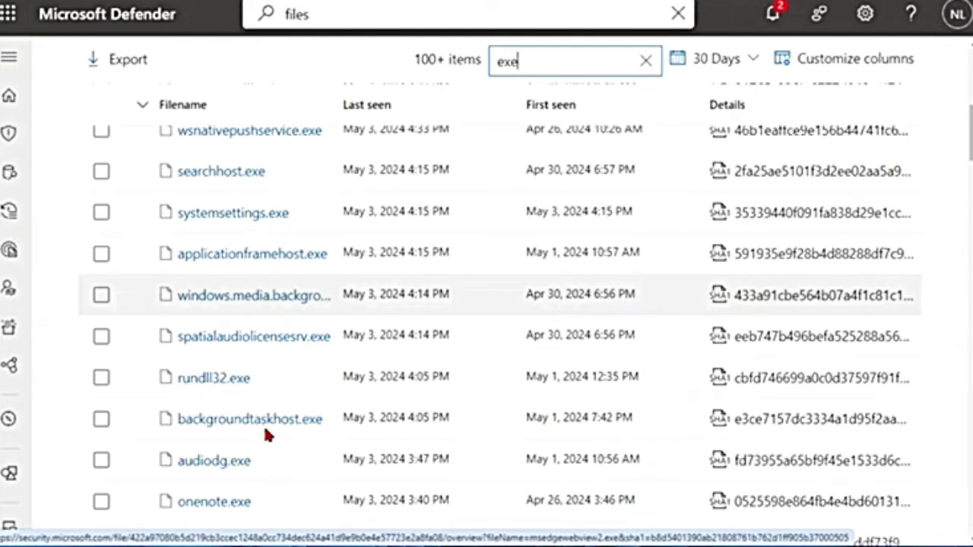
pyautogui.scroll(9, 267, 435)
pyautogui.moveTo(524, 61); pyautogui.dragTo(456, 43)
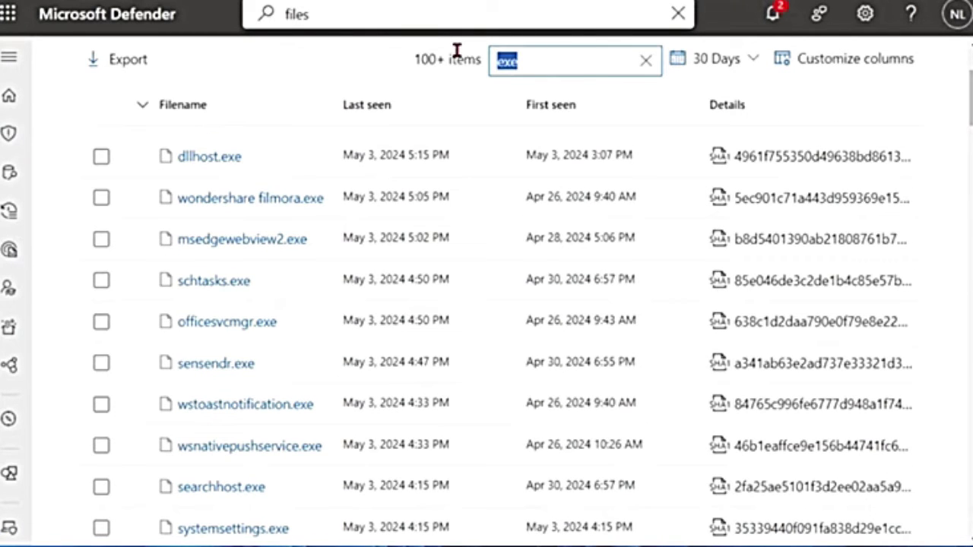
pyautogui.write('vlc.exe')
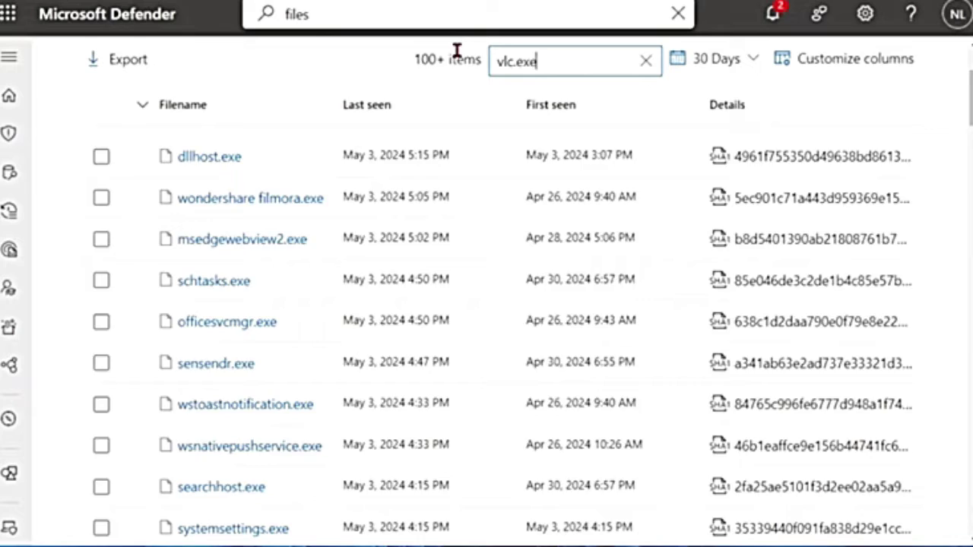
pyautogui.press('Return')
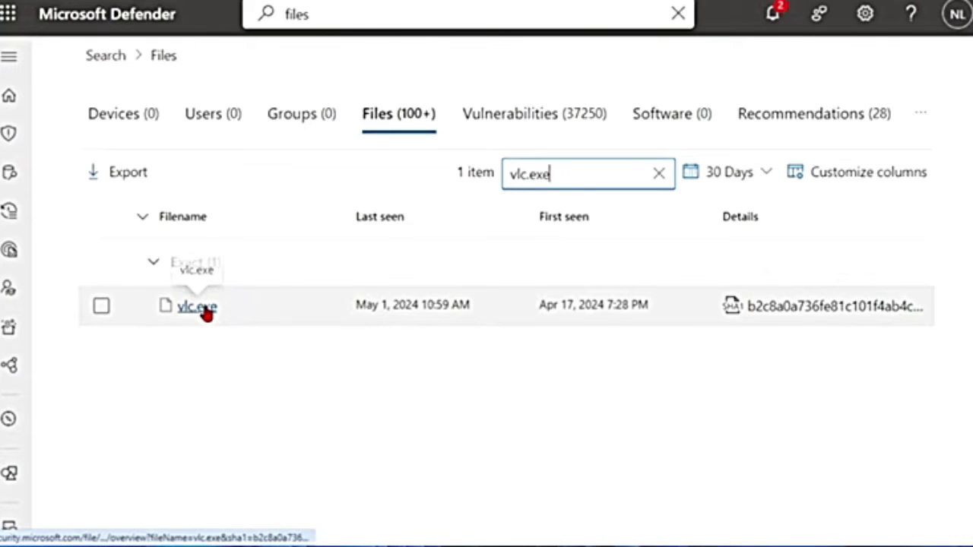
# Open the full vlc.exe file page and review its Is PE and Signer details
pyautogui.click(202, 308)
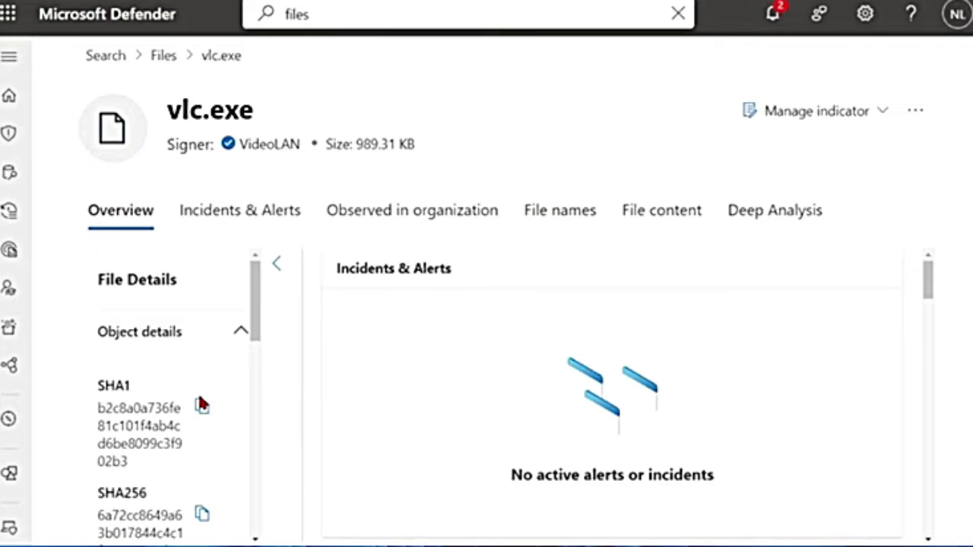
pyautogui.scroll(-1, 120, 304)
pyautogui.scroll(-3, 172, 386)
pyautogui.scroll(5, 174, 382)
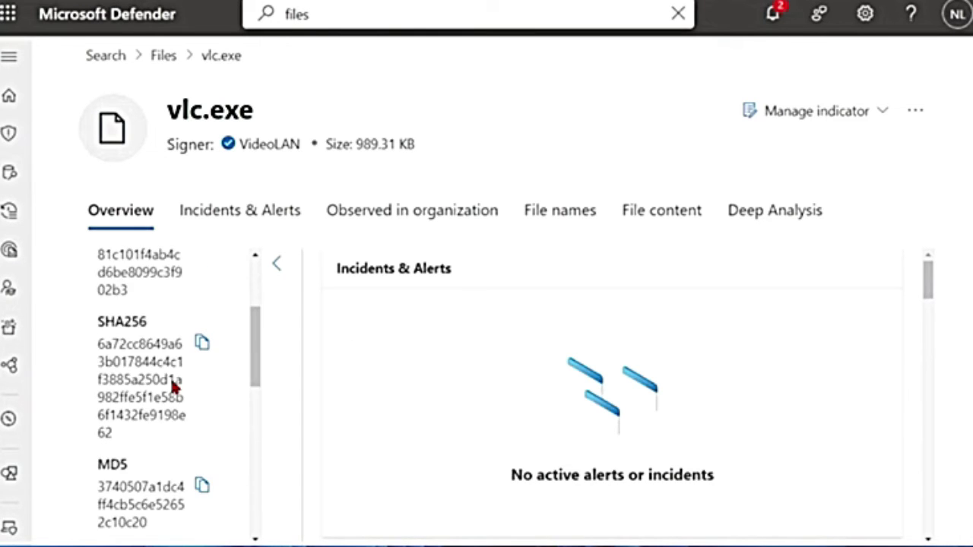
pyautogui.scroll(-2, 159, 363)
pyautogui.scroll(-3, 159, 362)
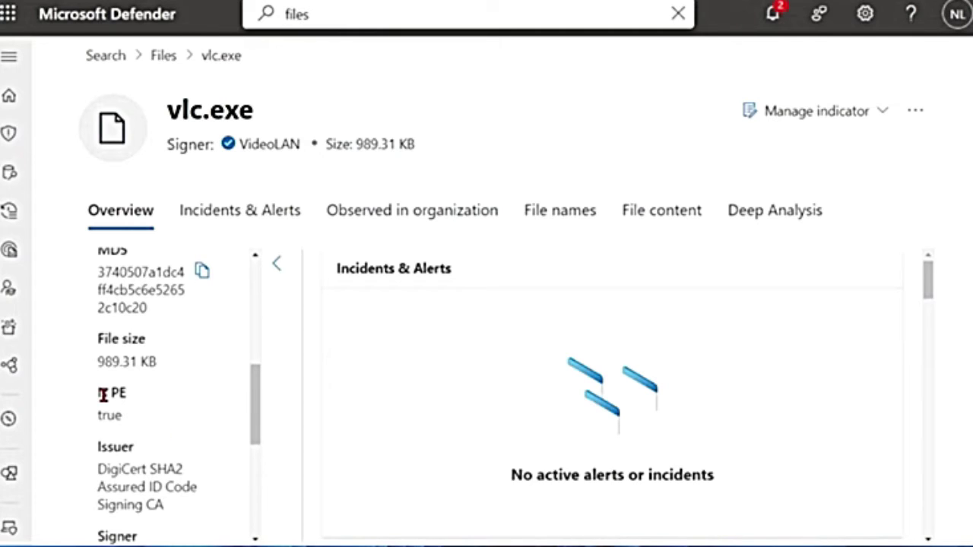
pyautogui.moveTo(101, 393); pyautogui.dragTo(155, 394)
pyautogui.scroll(-1, 142, 462)
pyautogui.click(101, 364)
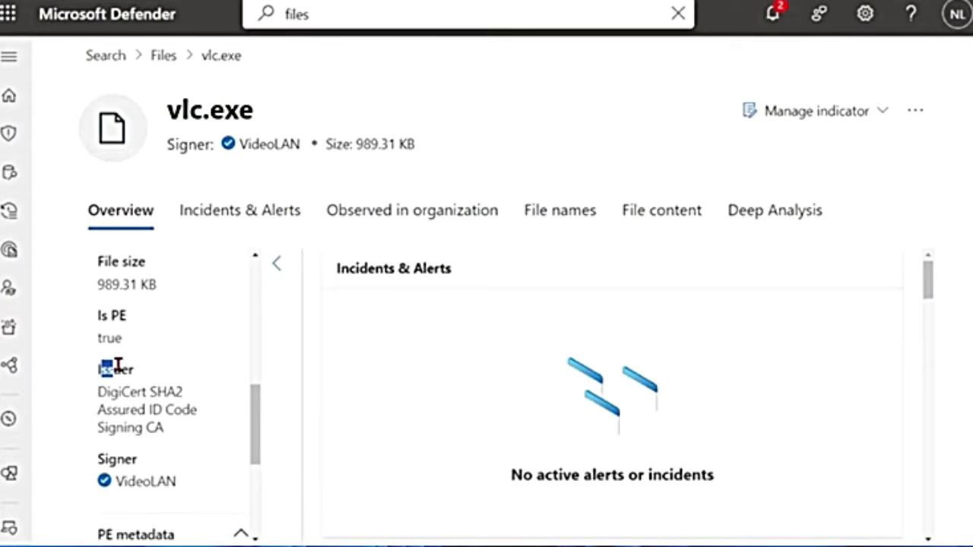
pyautogui.moveTo(138, 459); pyautogui.dragTo(64, 464)
# Review the product and description metadata and the Observed devices chart showing 1 device
pyautogui.scroll(-3, 181, 483)
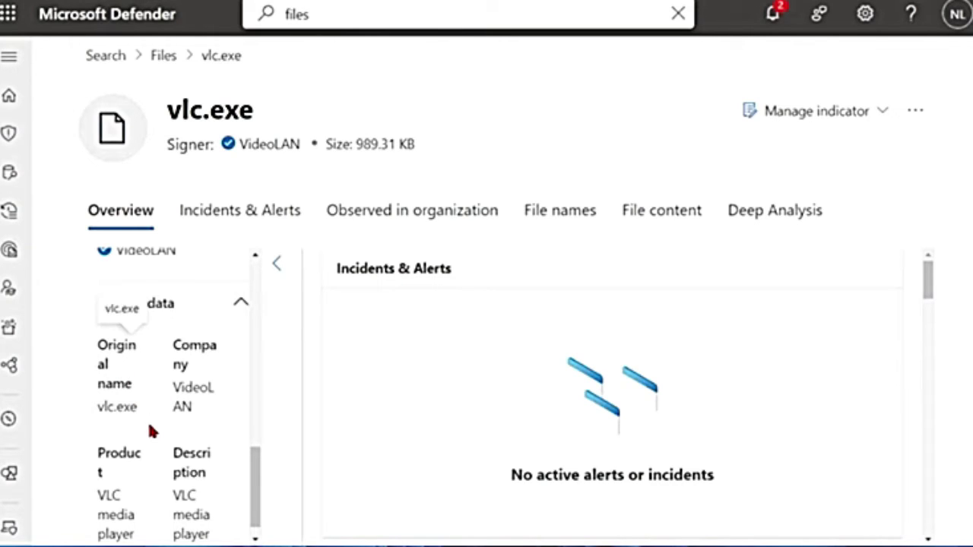
pyautogui.scroll(-1, 147, 423)
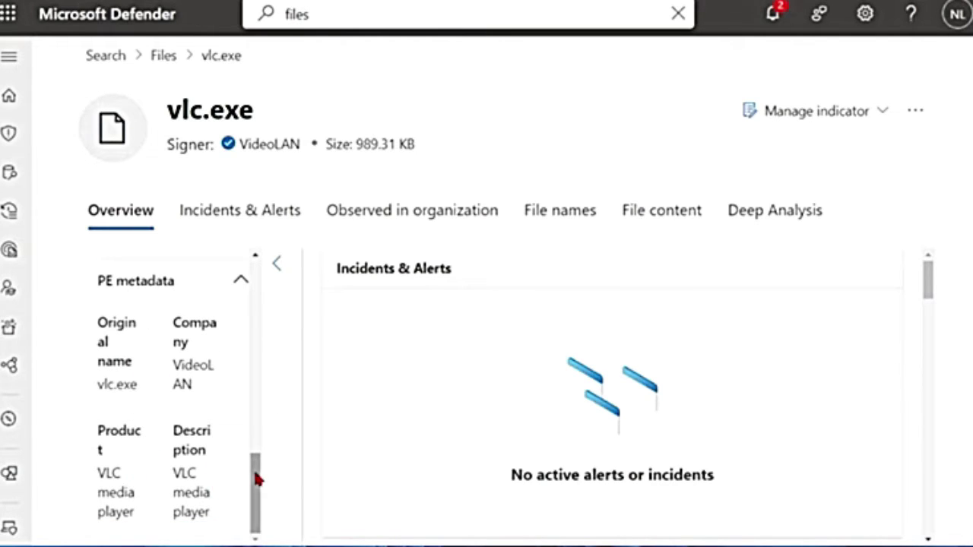
pyautogui.moveTo(176, 474); pyautogui.dragTo(204, 479)
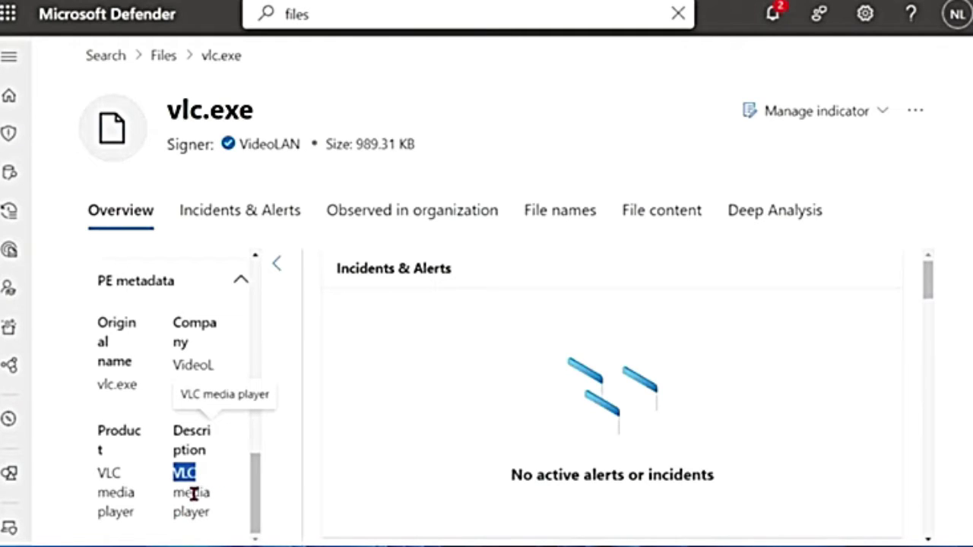
pyautogui.moveTo(209, 513); pyautogui.dragTo(168, 500)
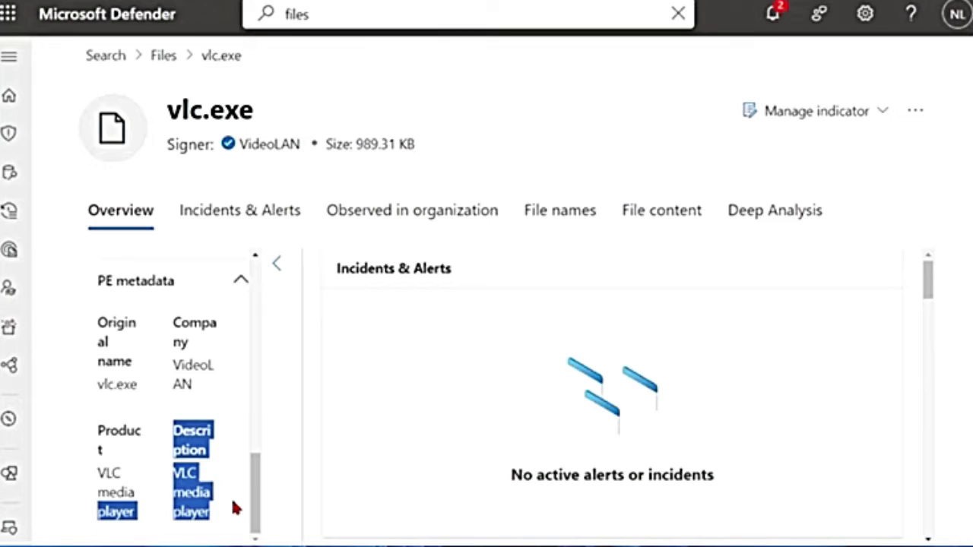
pyautogui.moveTo(255, 494); pyautogui.dragTo(258, 278)
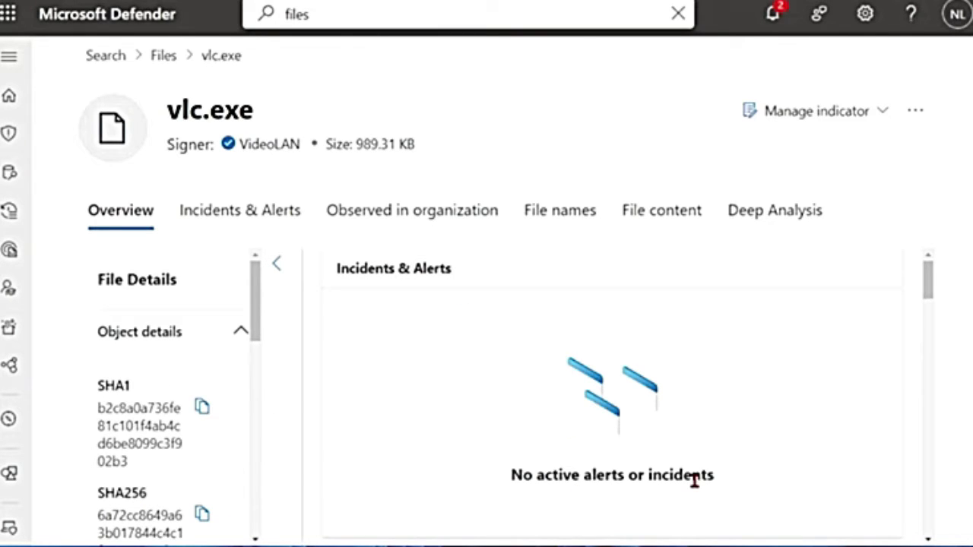
pyautogui.scroll(-3, 695, 482)
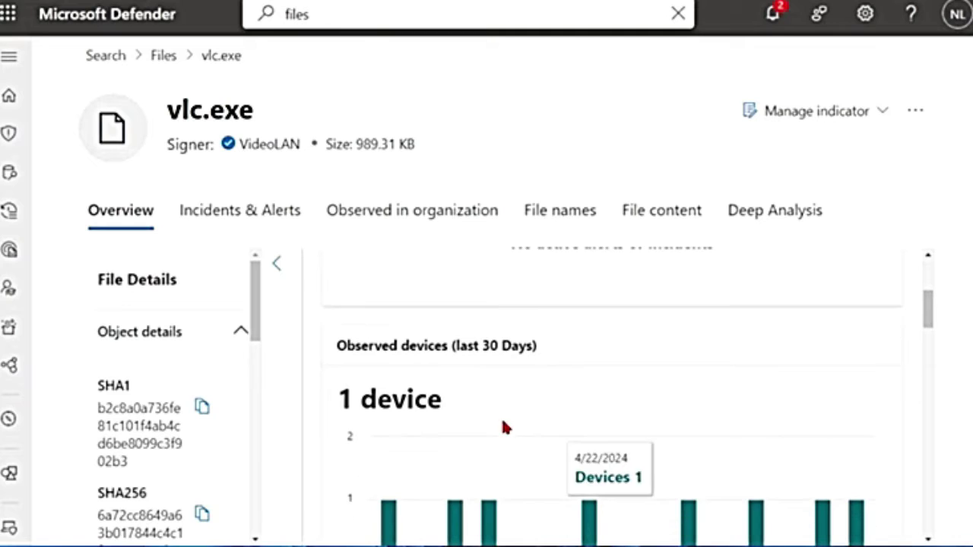
pyautogui.scroll(1, 482, 426)
pyautogui.scroll(-2, 479, 396)
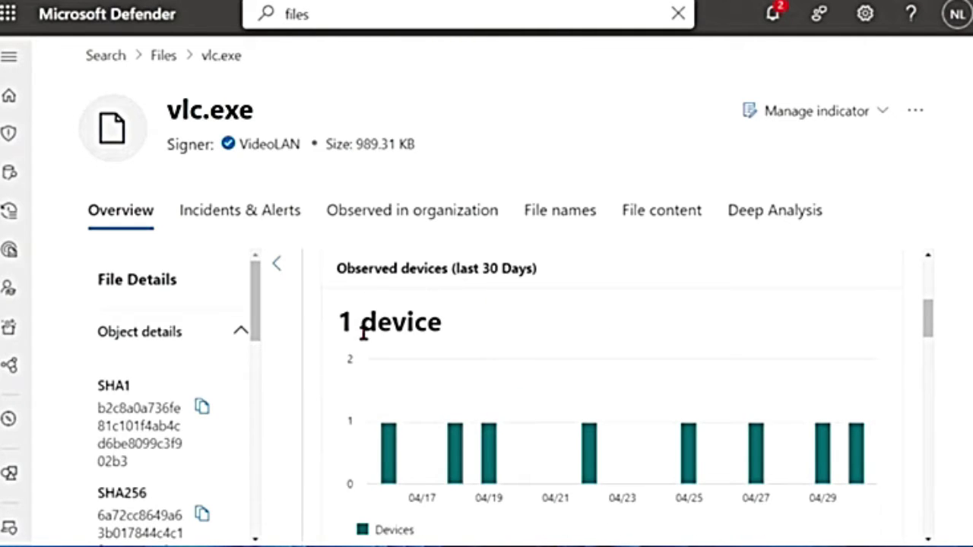
pyautogui.moveTo(339, 323); pyautogui.dragTo(559, 334)
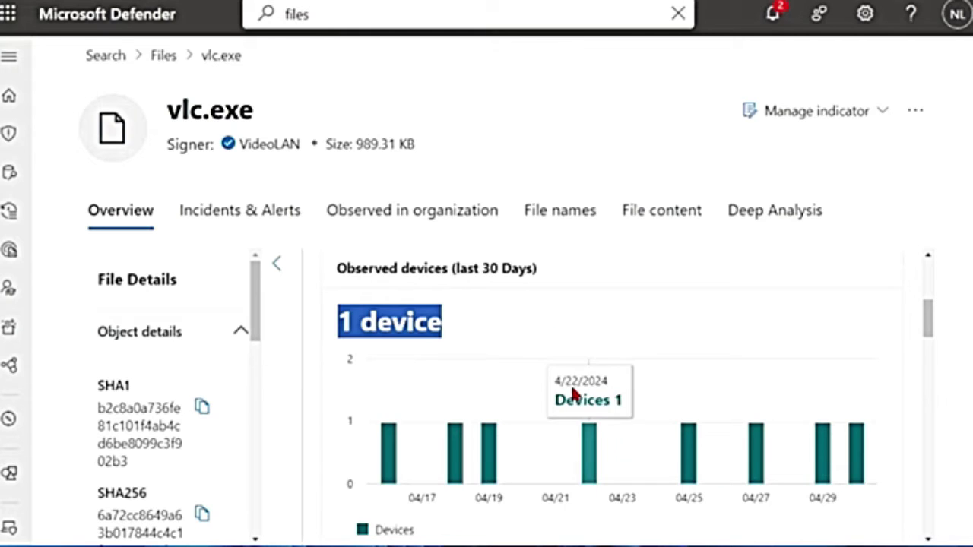
pyautogui.scroll(-3, 547, 372)
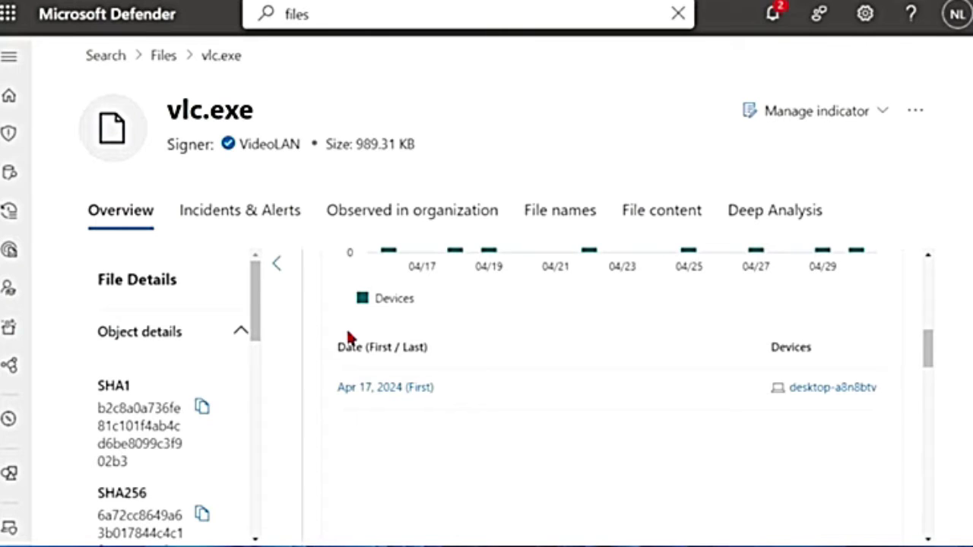
# Check vlc.exe's Incidents & alerts and Observed in organization tabs
pyautogui.click(230, 216)
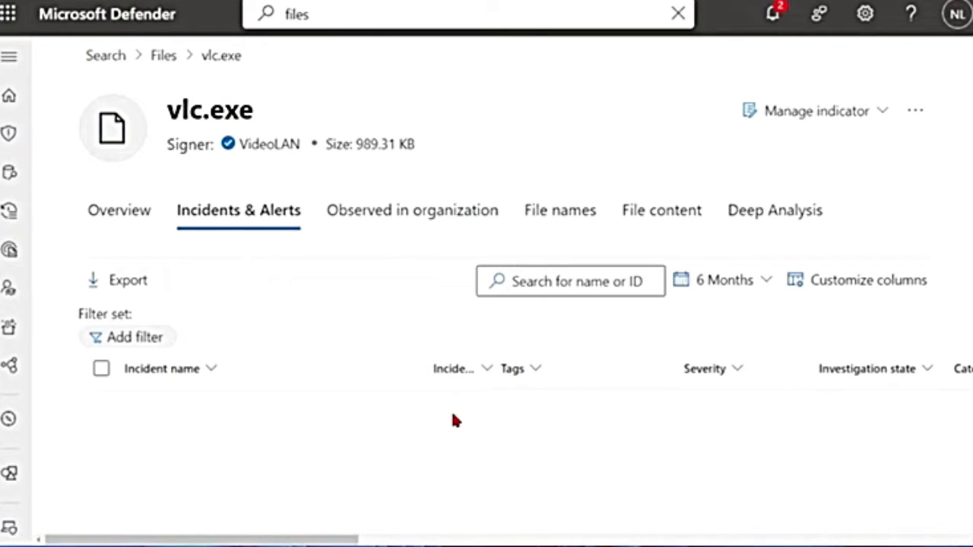
pyautogui.click(383, 217)
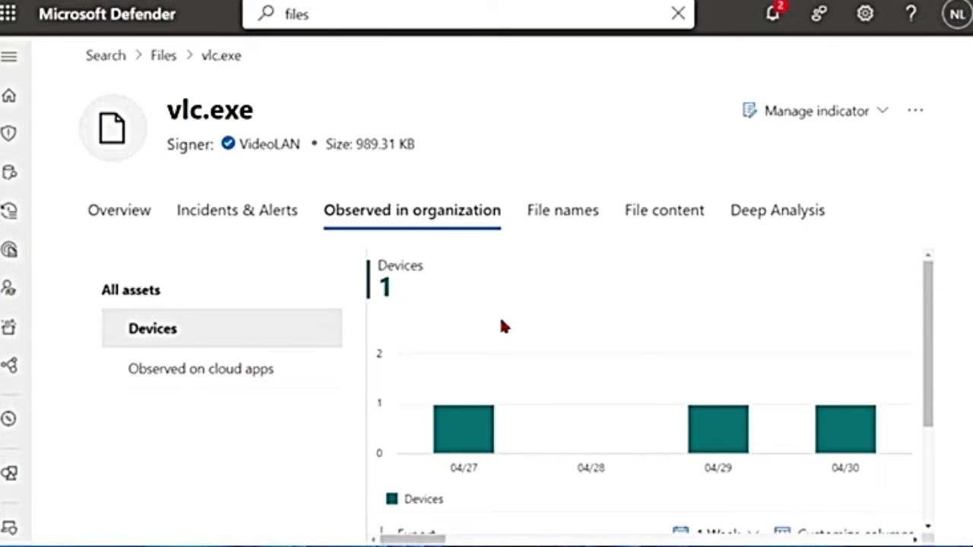
pyautogui.moveTo(487, 443)
pyautogui.scroll(-1, 487, 441)
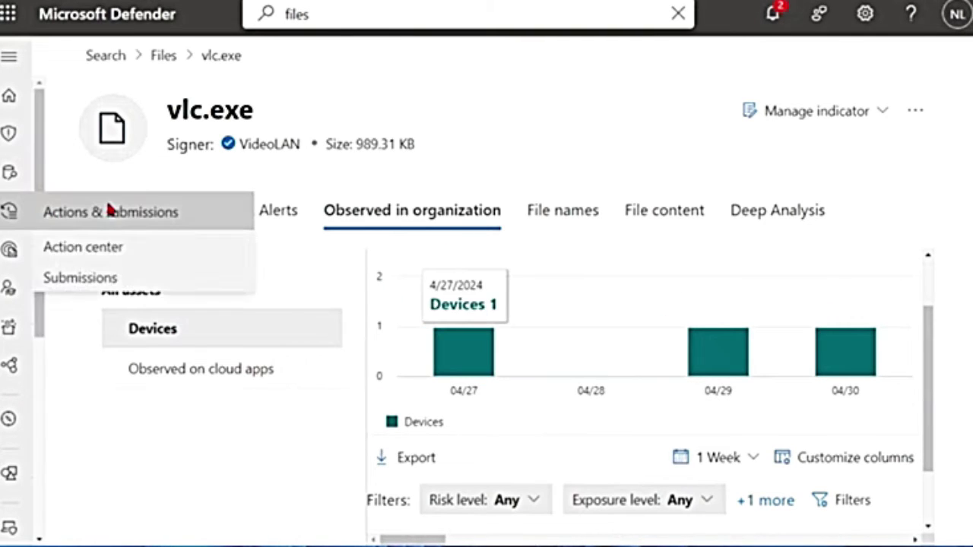
pyautogui.moveTo(645, 380)
pyautogui.scroll(-1, 645, 380)
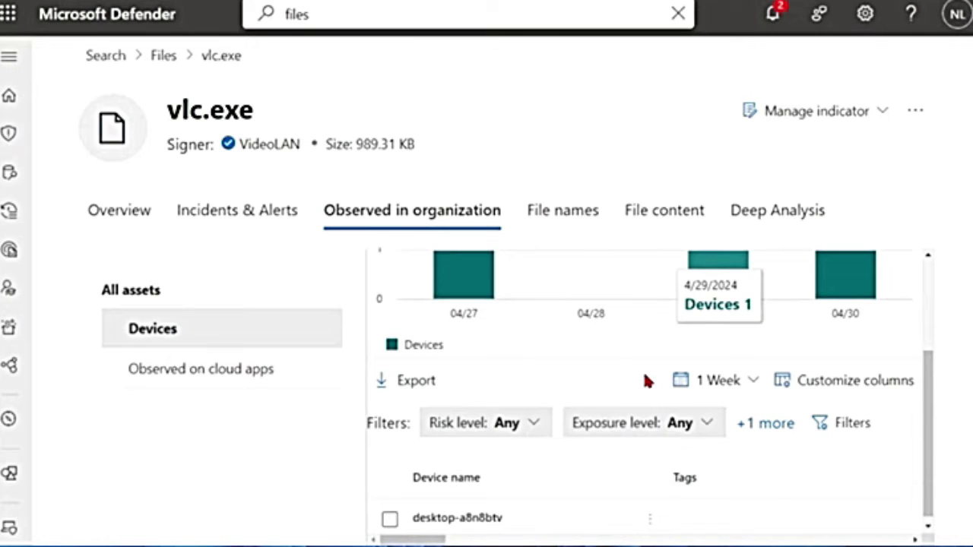
# Review the File names and File content sandbox results with 10 registry reads, then return to Overview
pyautogui.click(572, 221)
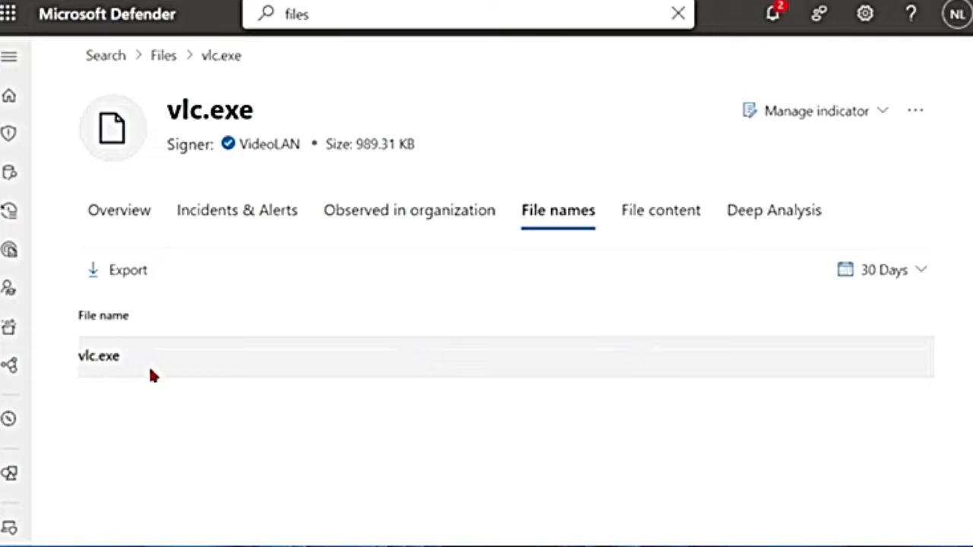
pyautogui.click(652, 222)
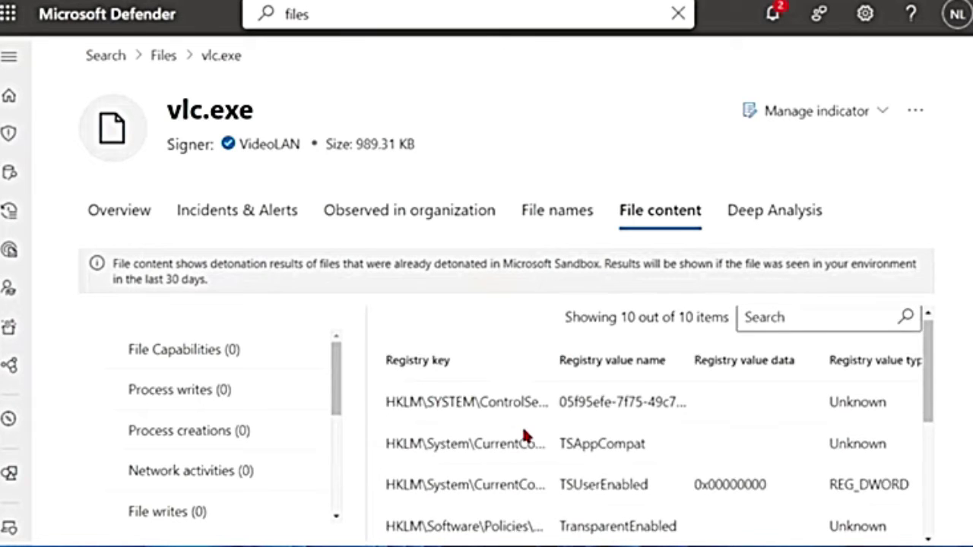
pyautogui.scroll(-1, 502, 430)
pyautogui.scroll(-2, 228, 441)
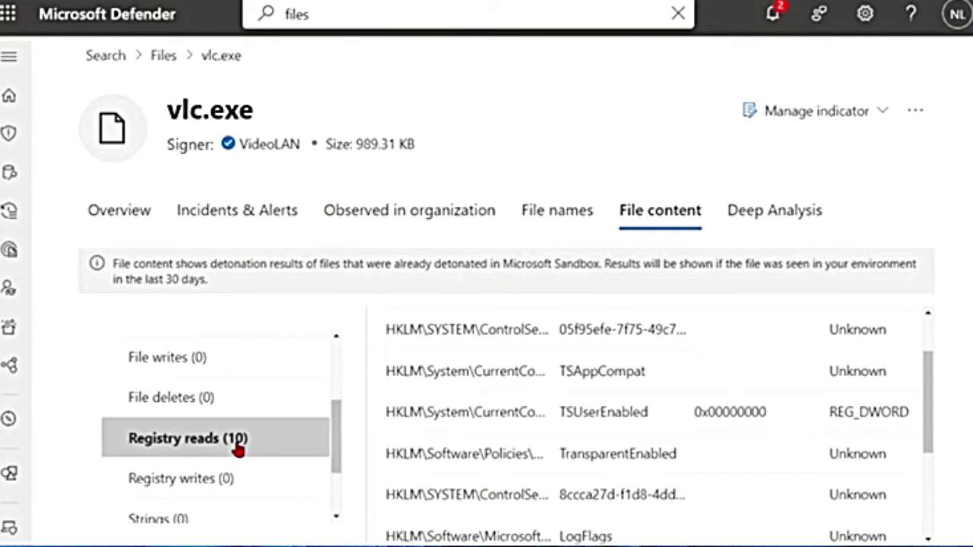
pyautogui.scroll(-1, 238, 450)
pyautogui.scroll(2, 198, 445)
pyautogui.scroll(-1, 190, 525)
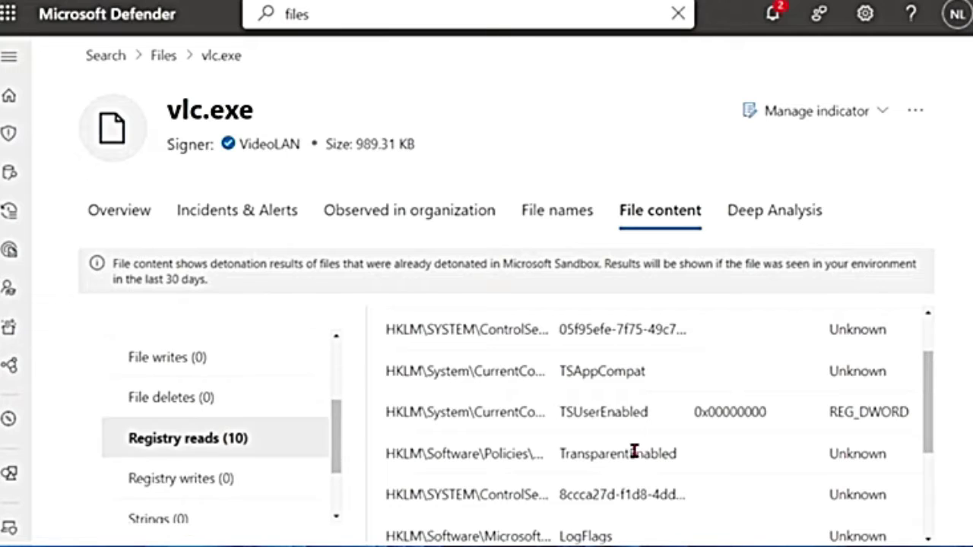
pyautogui.scroll(1, 544, 391)
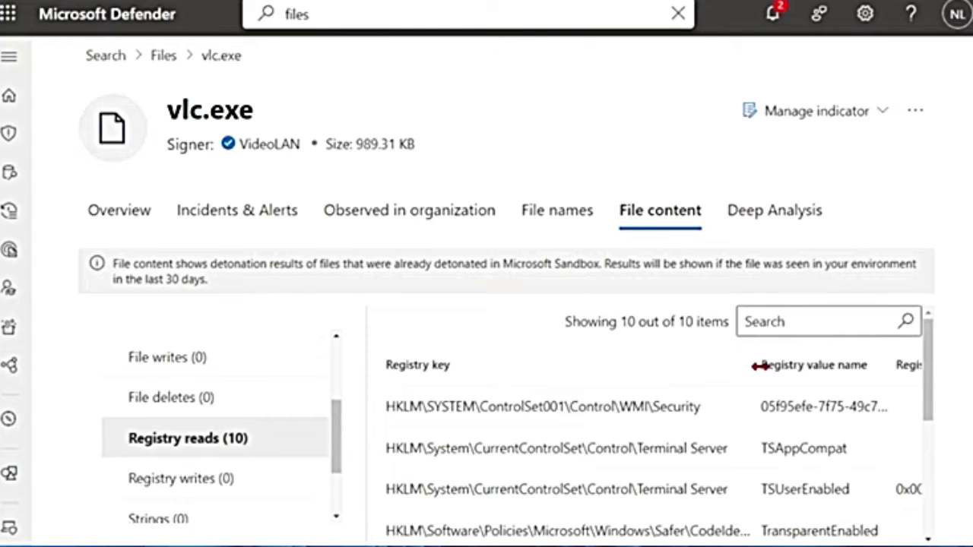
pyautogui.scroll(-1, 646, 423)
pyautogui.scroll(1, 669, 418)
pyautogui.click(119, 209)
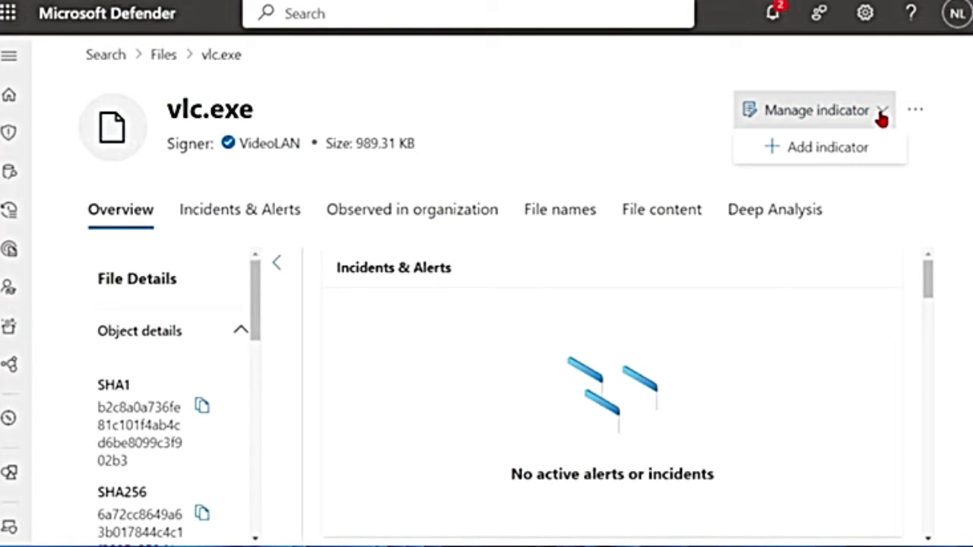
# Start a vlc.exe indicator with 'VLC Media Player' as both title and description
pyautogui.click(819, 156)
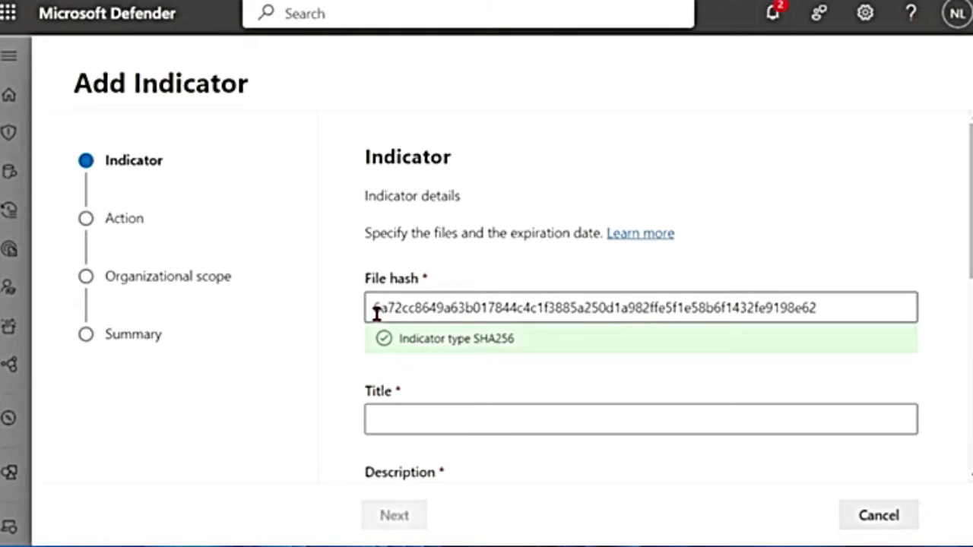
pyautogui.moveTo(376, 314); pyautogui.dragTo(825, 309)
pyautogui.click(450, 428)
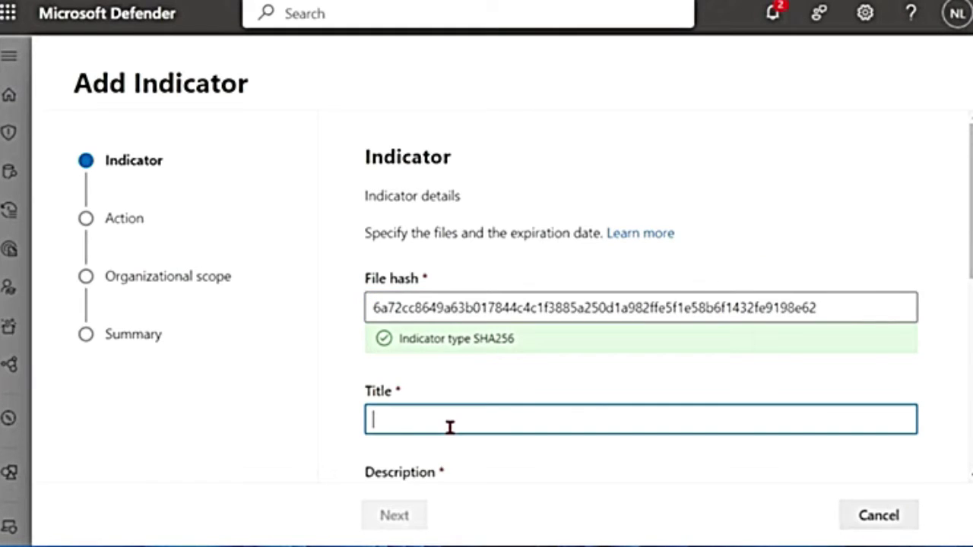
pyautogui.write('VLC Media Player')
pyautogui.scroll(-2, 521, 298)
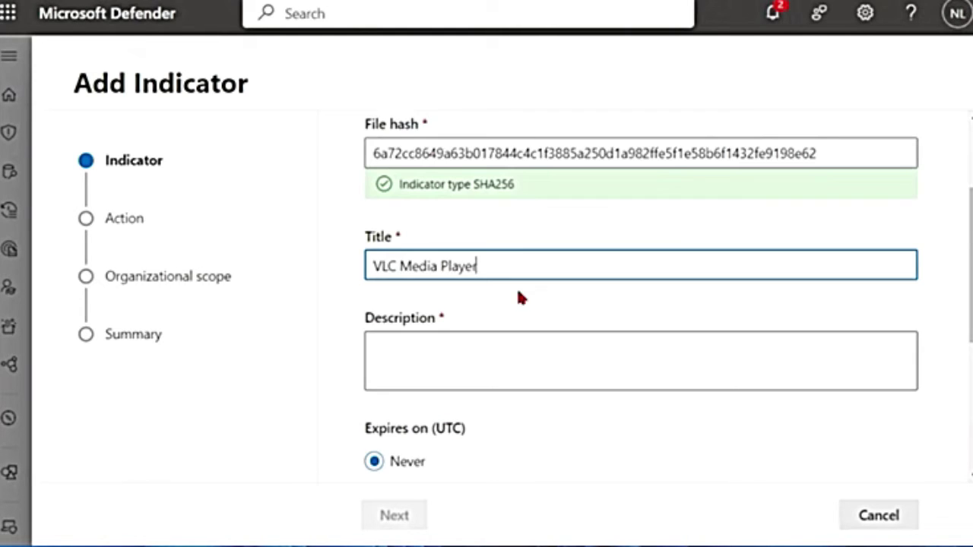
pyautogui.hotkey('ctrl', 'a')
pyautogui.hotkey('ctrl', 'c')
pyautogui.click(411, 362)
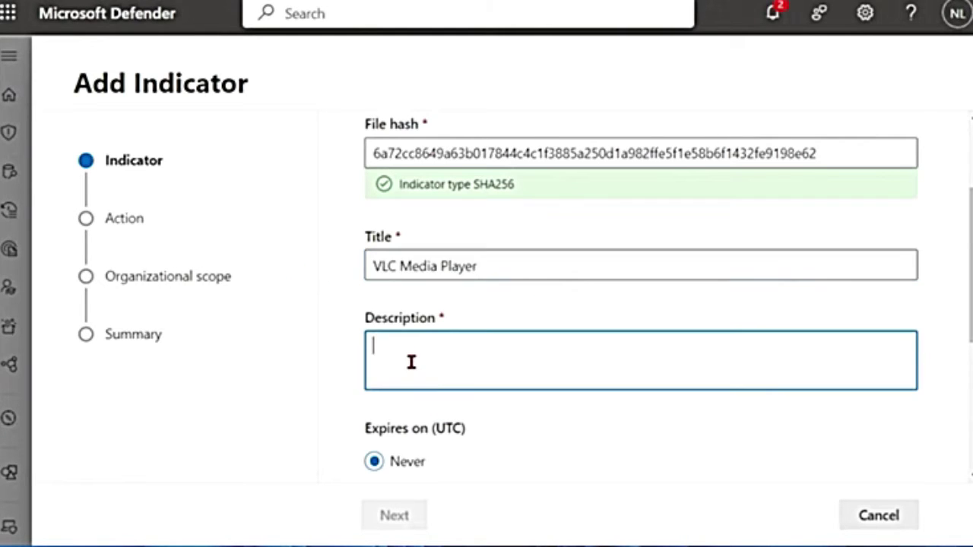
pyautogui.hotkey('ctrl', 'v')
# Give the indicator a custom expiry date of Fri May 17 2024
pyautogui.scroll(-3, 460, 415)
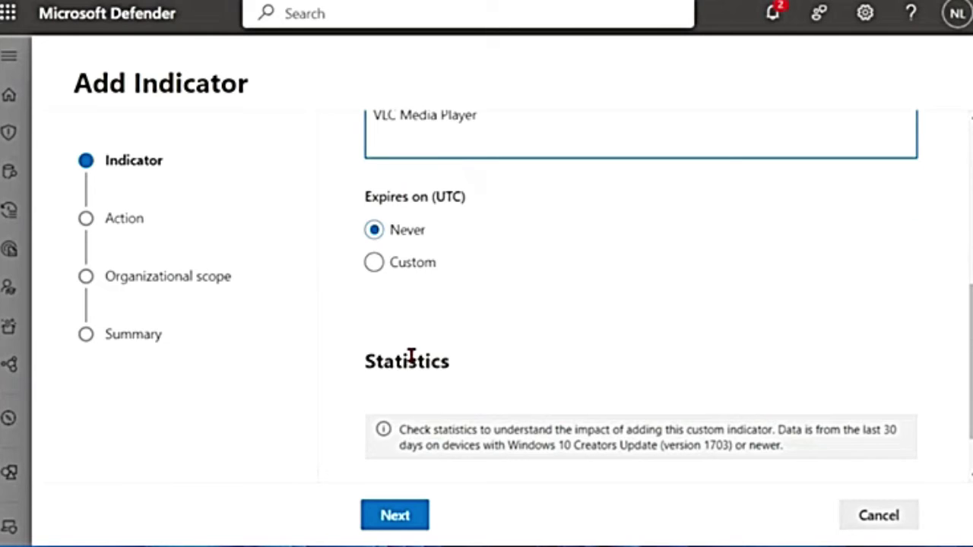
pyautogui.click(404, 264)
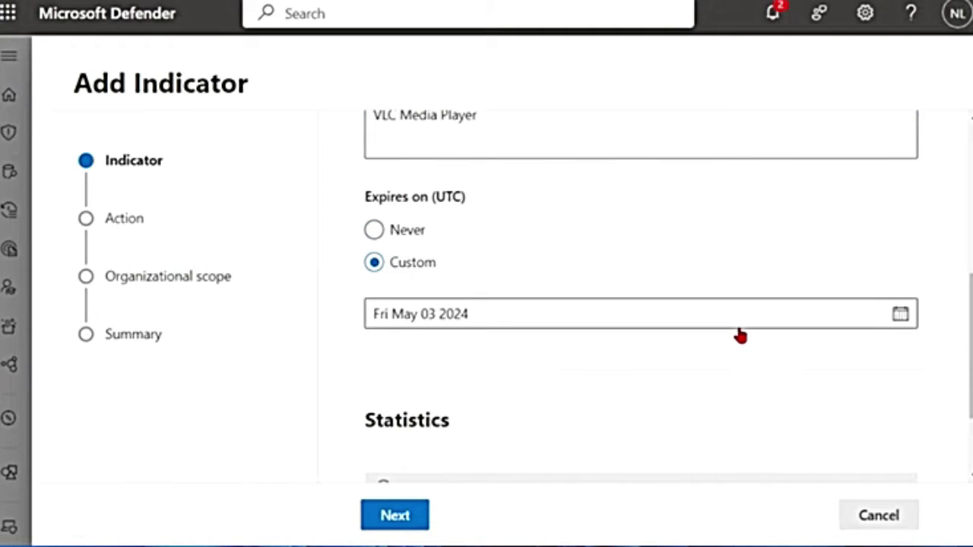
pyautogui.click(905, 322)
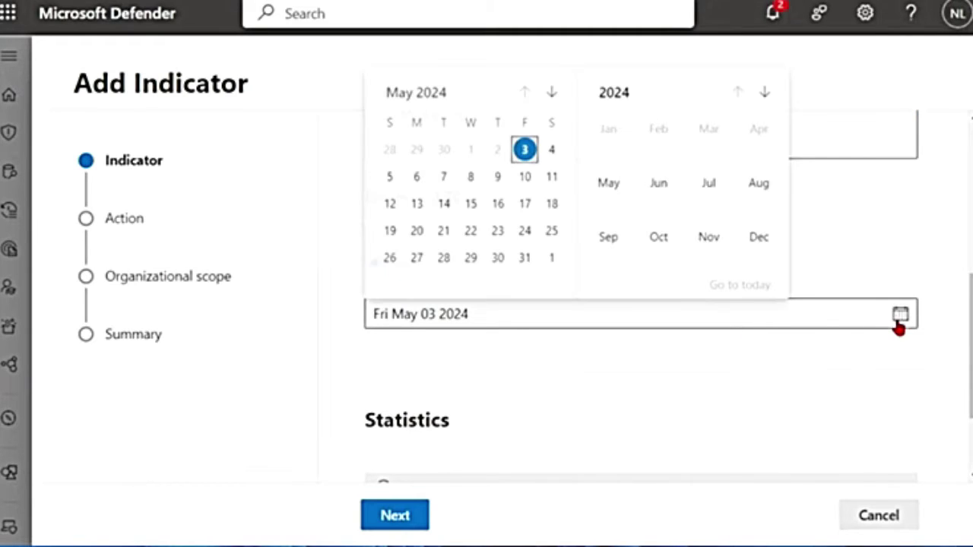
pyautogui.click(524, 203)
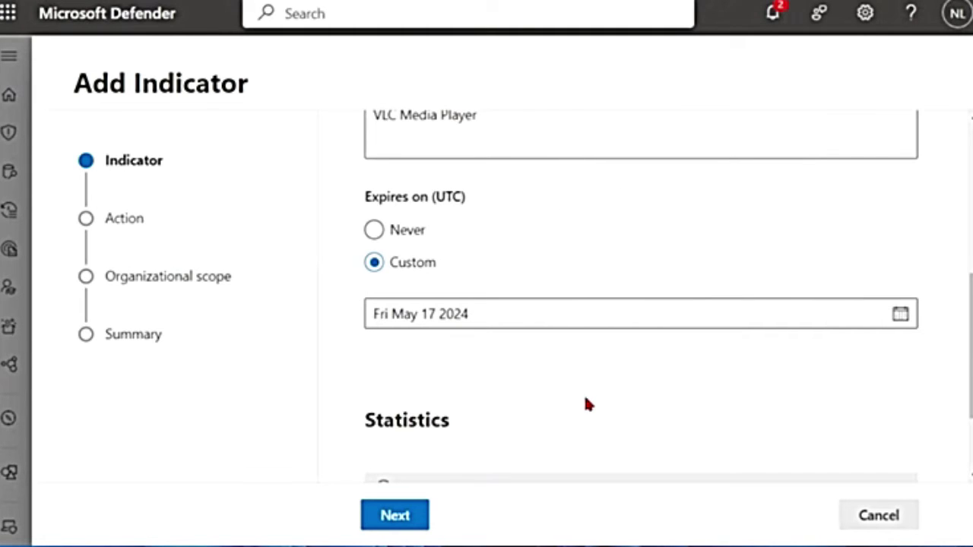
pyautogui.scroll(-2, 586, 404)
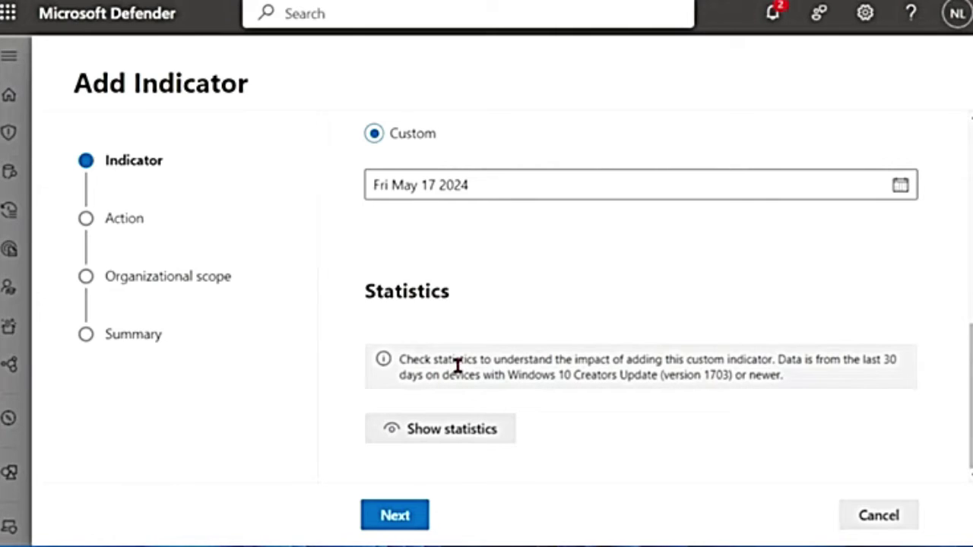
pyautogui.moveTo(494, 363); pyautogui.dragTo(771, 366)
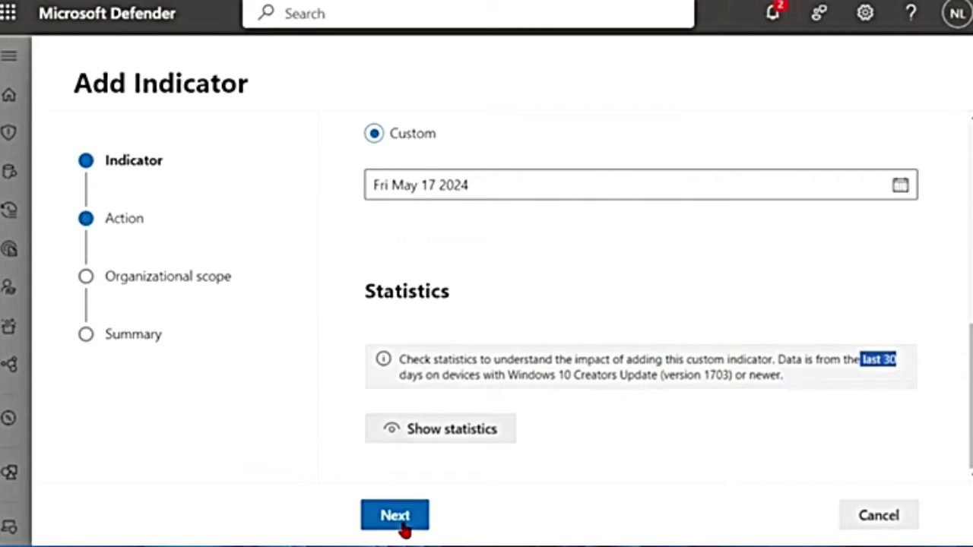
# Advance the wizard to its Action step and add Audit and Warn explanation lines in Notepad
pyautogui.click(401, 523)
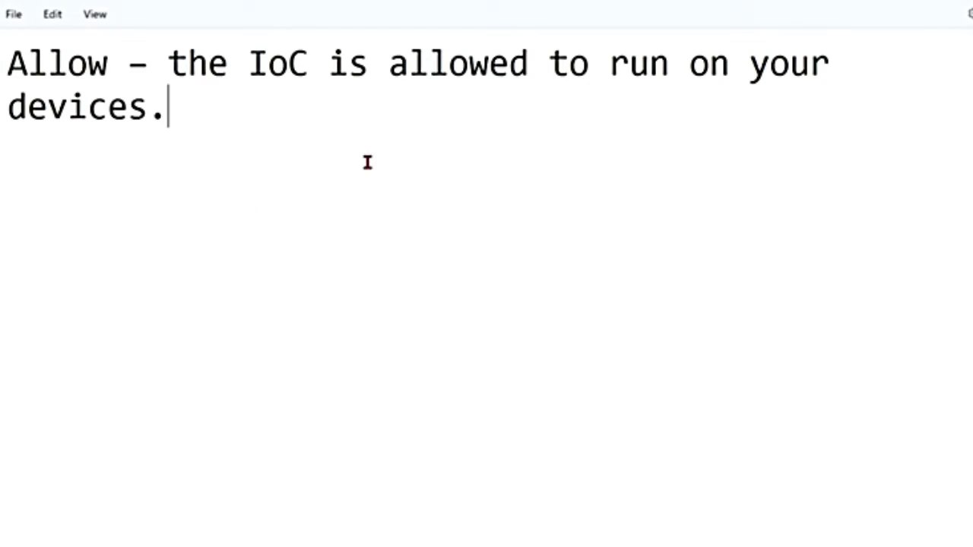
pyautogui.press('Return')
pyautogui.write('Audit – an alert is triggered when the IoC runs.')
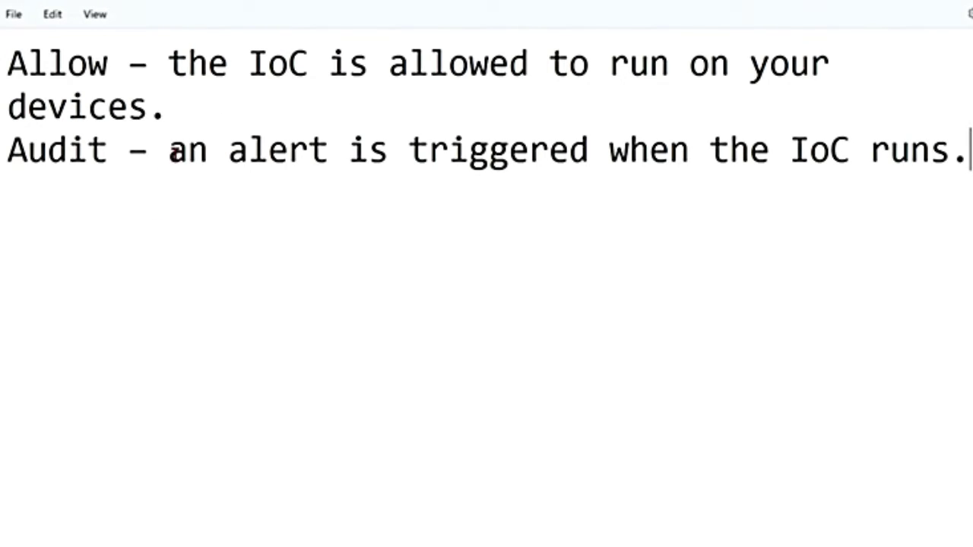
pyautogui.moveTo(171, 152); pyautogui.dragTo(511, 160)
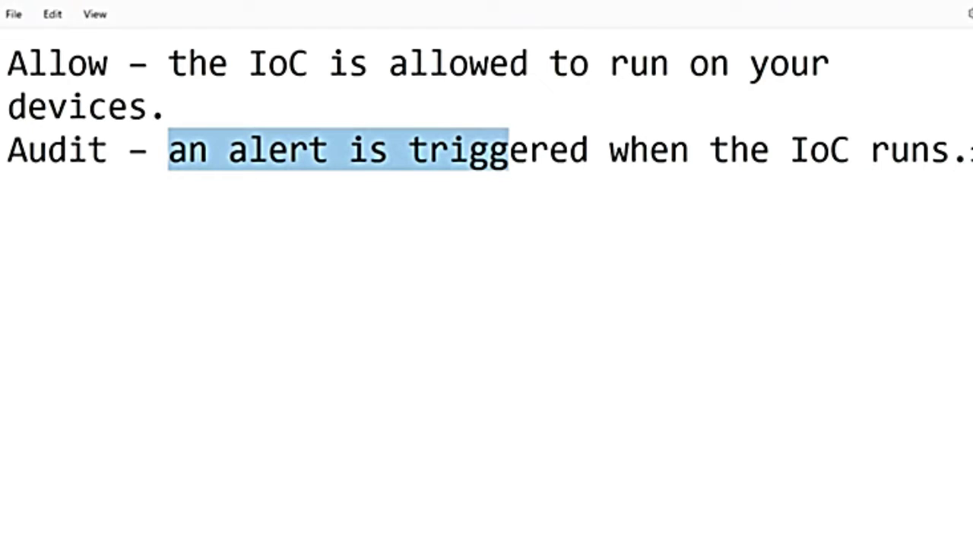
pyautogui.click(964, 156)
pyautogui.press('Return')
pyautogui.write('Warn – the IoC prompts a warning that the user can bypass')
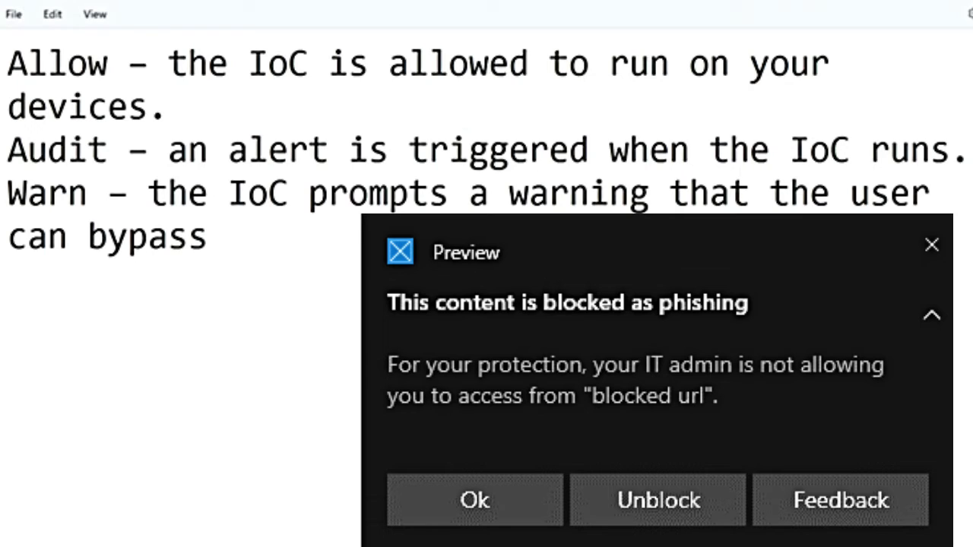
# Paste the Block execution and Block and remediate lines under Warn, highlighting Audit and Block and remediate
pyautogui.click(243, 241)
pyautogui.write("Block execution - the IoC won't be allowed to run.")
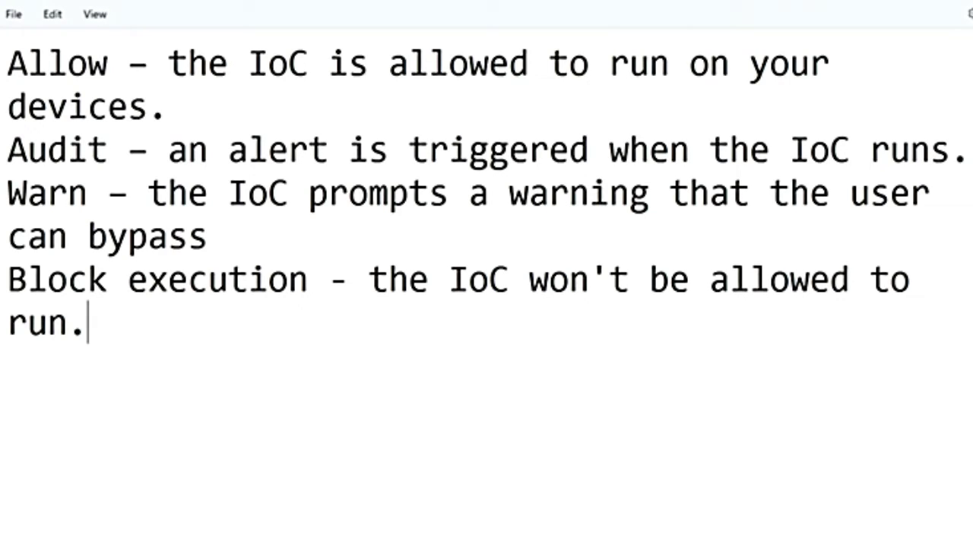
pyautogui.press('Return')
pyautogui.write("Block and remediate - the IoC won't be allowed to run and a remediation action will be applied to the IoC.")
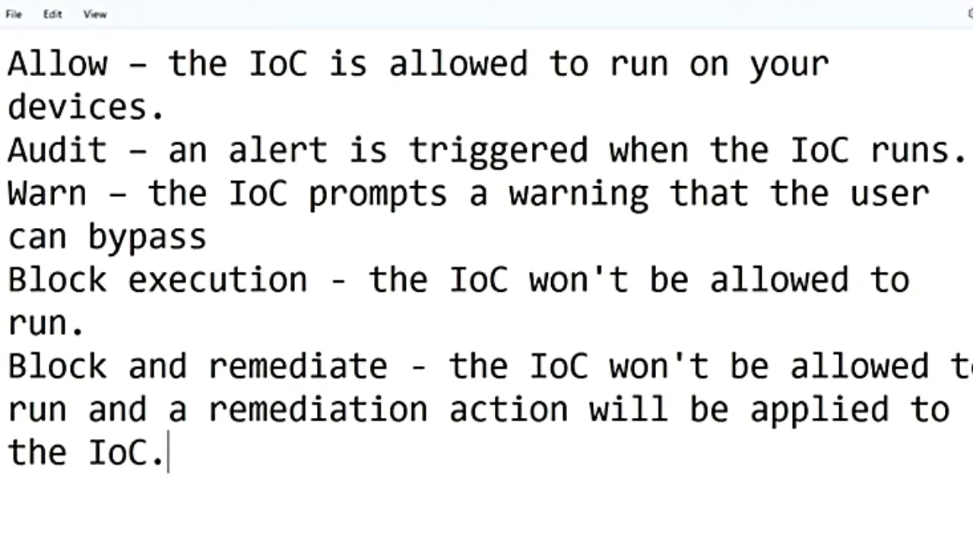
pyautogui.doubleClick(48, 152)
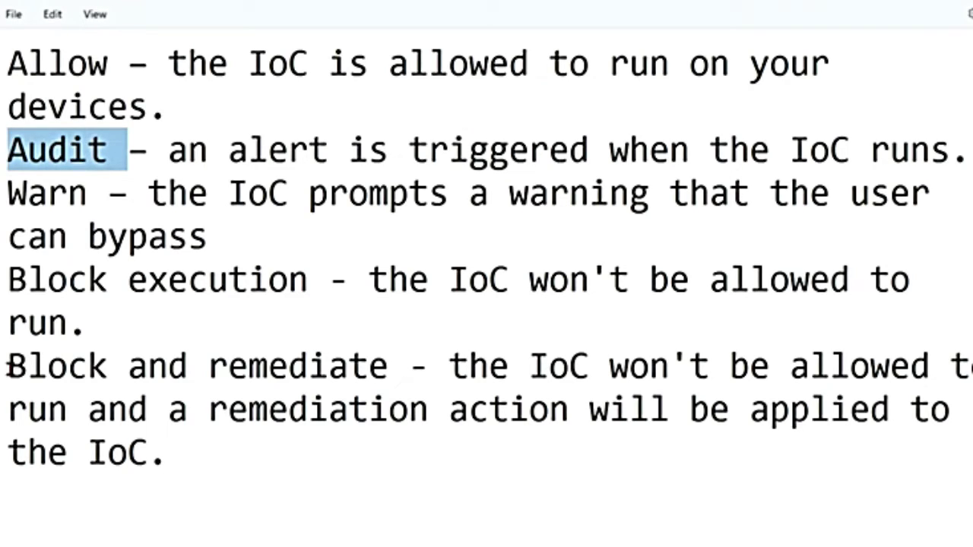
pyautogui.moveTo(7, 366); pyautogui.dragTo(391, 368)
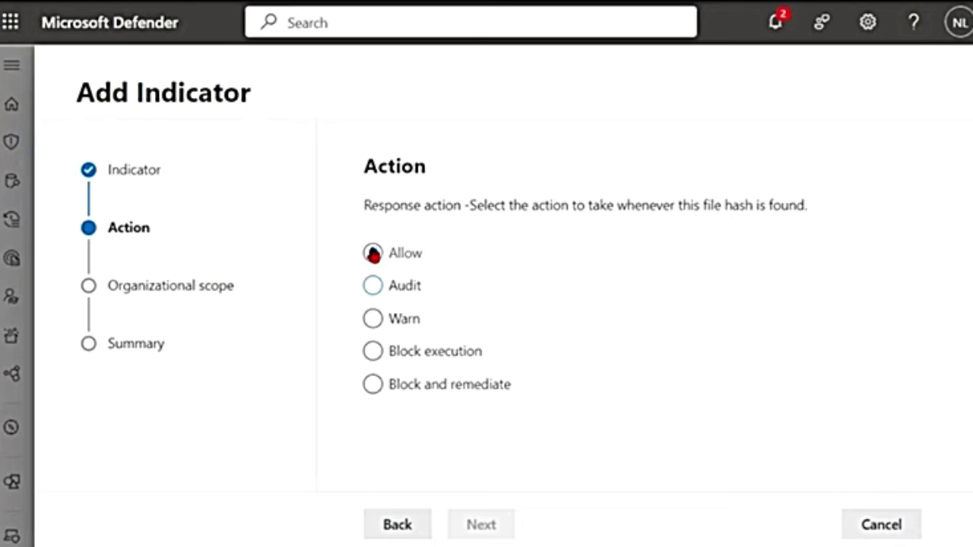
# Try Block execution, then Allow with the All devices scope, and finally select Audit
pyautogui.click(372, 352)
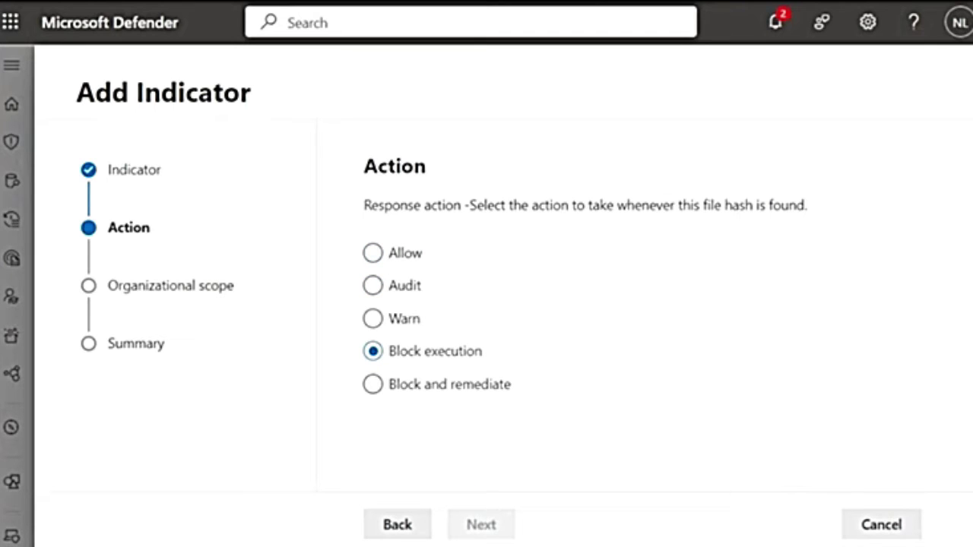
pyautogui.click(373, 355)
pyautogui.click(485, 532)
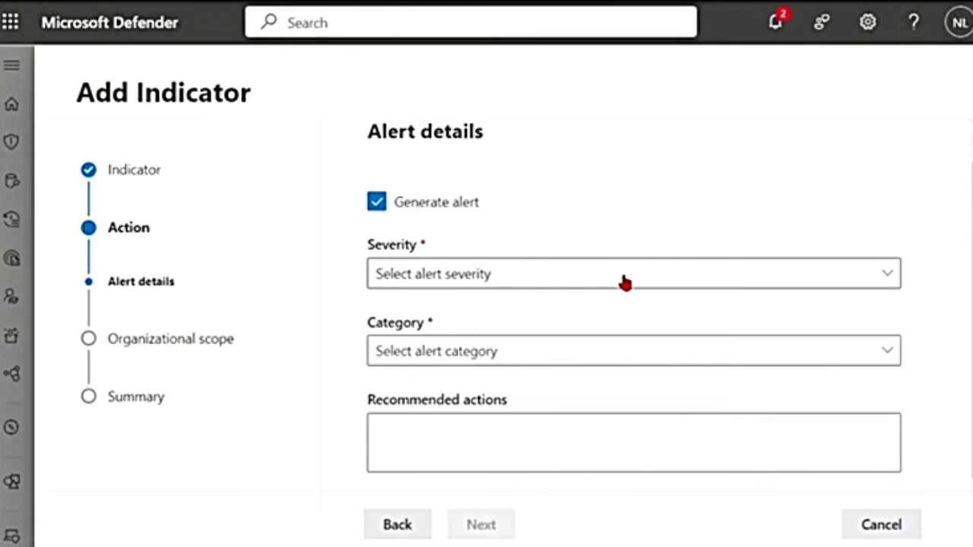
pyautogui.click(401, 526)
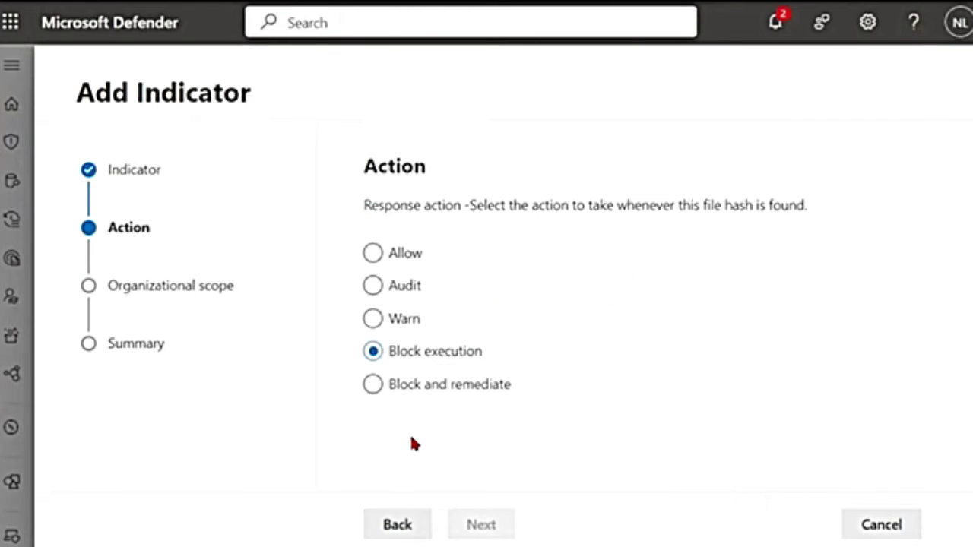
pyautogui.click(480, 534)
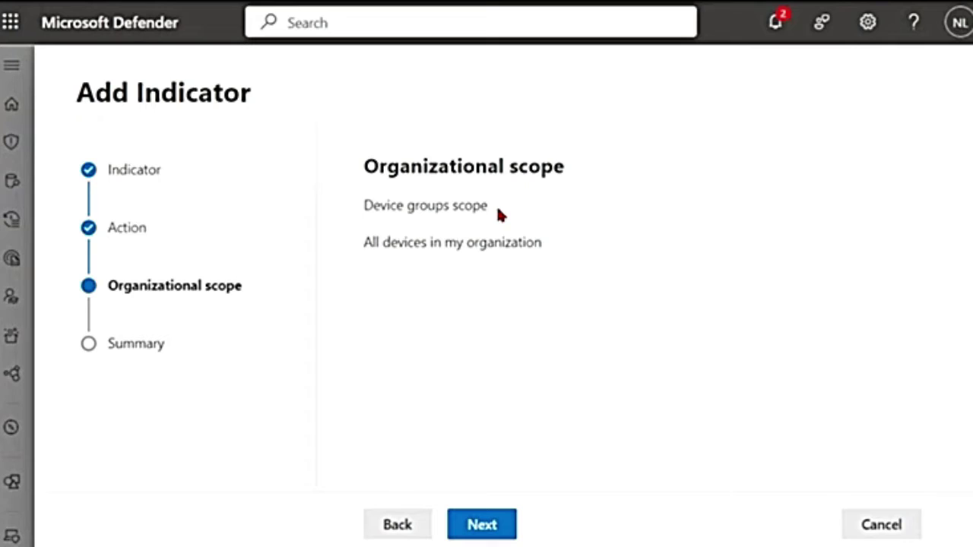
pyautogui.moveTo(365, 241); pyautogui.dragTo(622, 244)
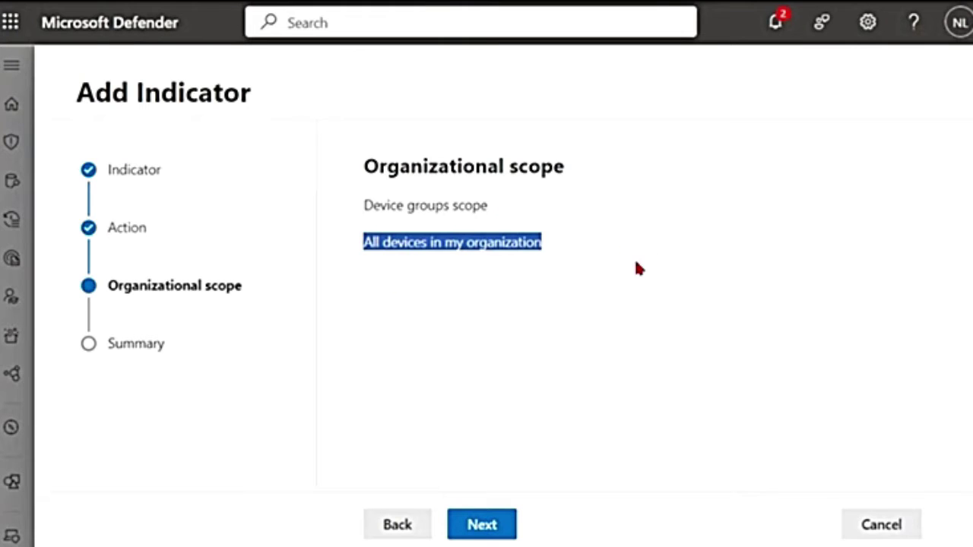
pyautogui.click(398, 523)
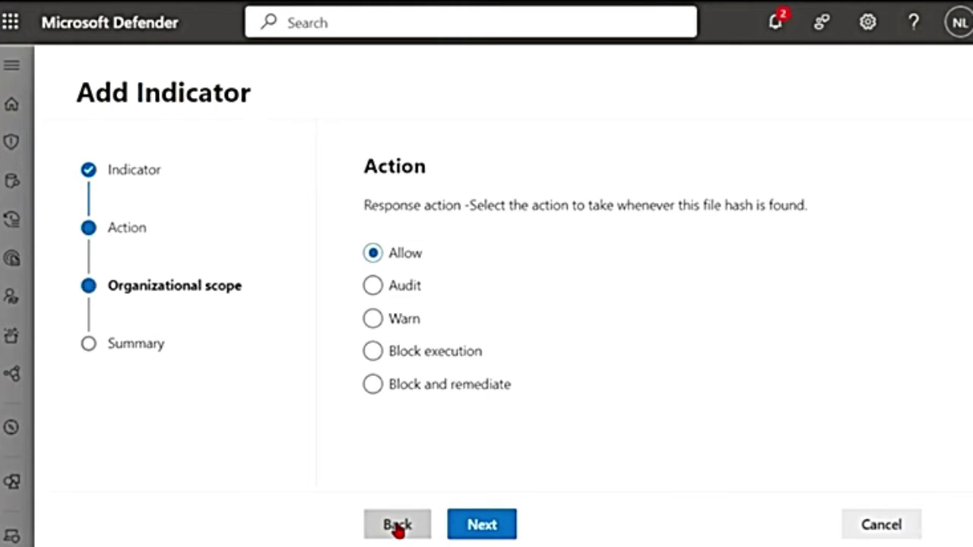
pyautogui.click(376, 286)
# Set the audit alert's severity to Low and its category to Malware
pyautogui.click(481, 524)
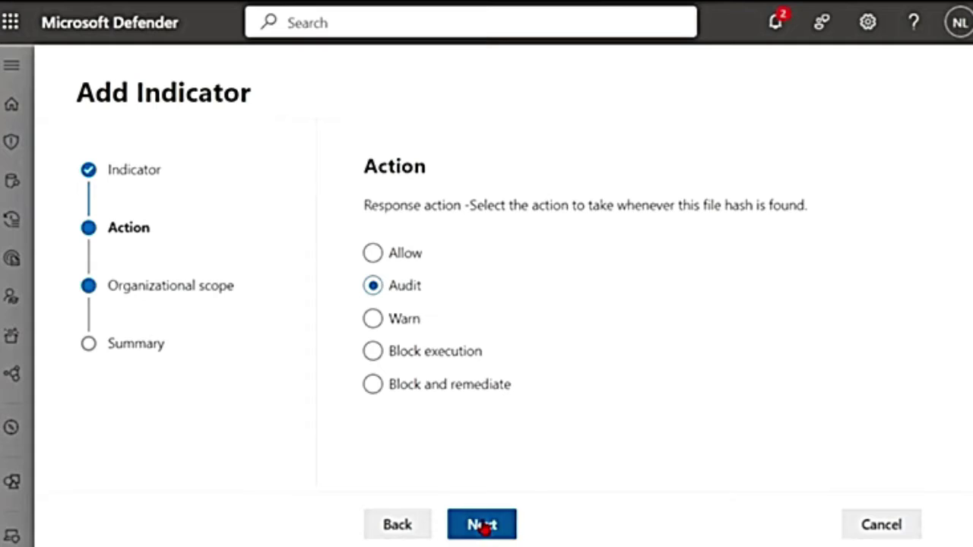
pyautogui.scroll(-1, 380, 209)
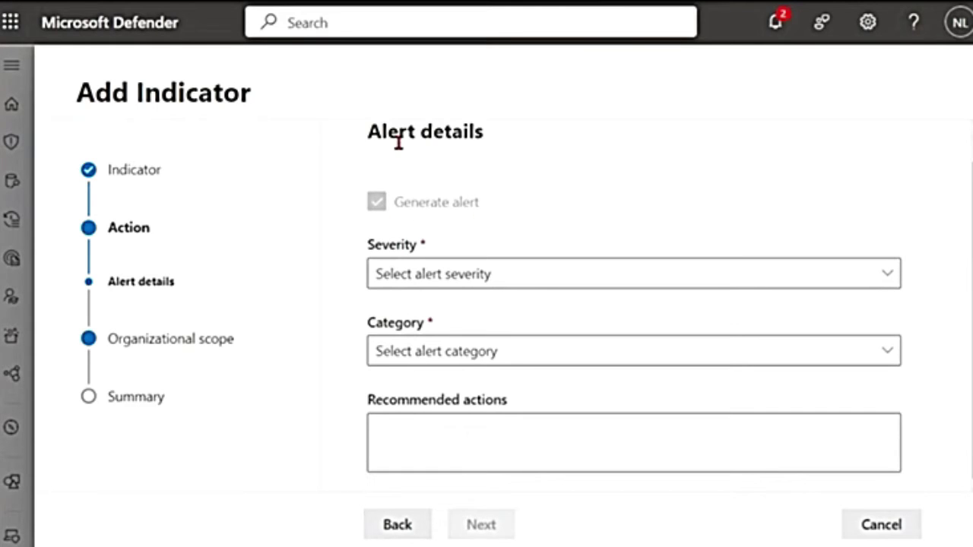
pyautogui.moveTo(374, 152); pyautogui.dragTo(634, 156)
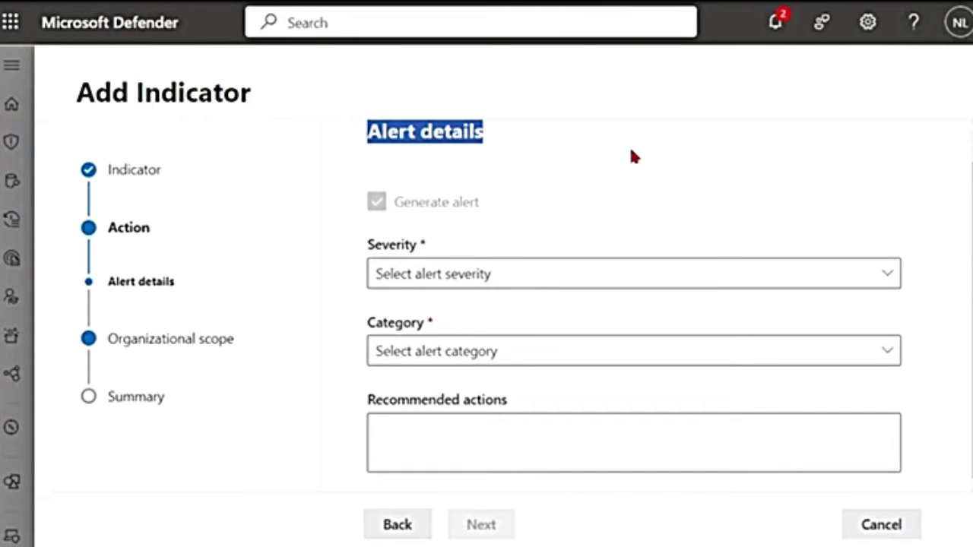
pyautogui.click(469, 205)
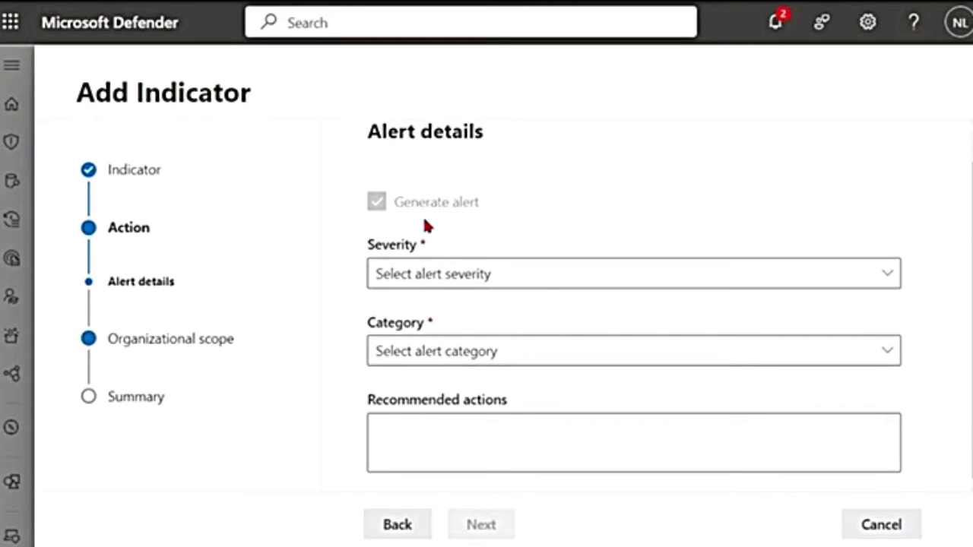
pyautogui.click(434, 275)
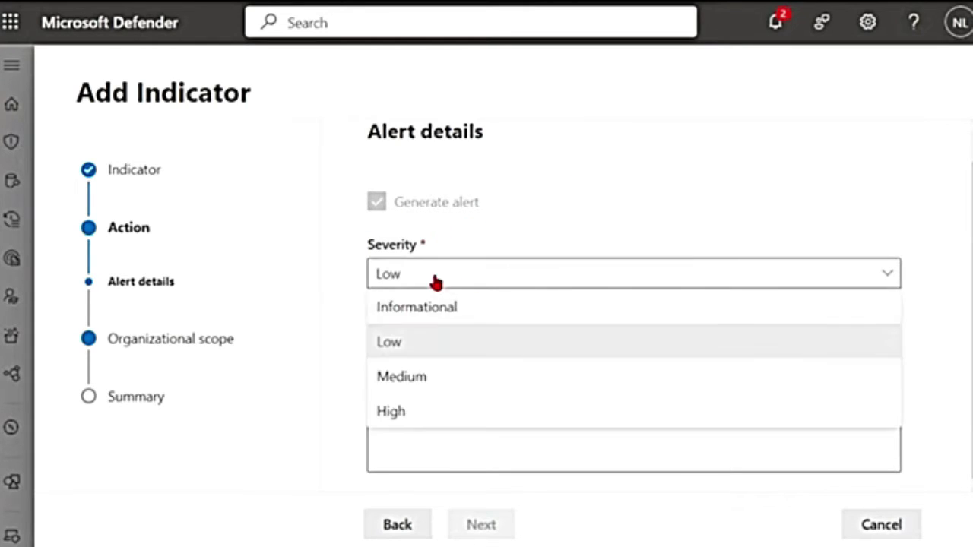
pyautogui.click(401, 346)
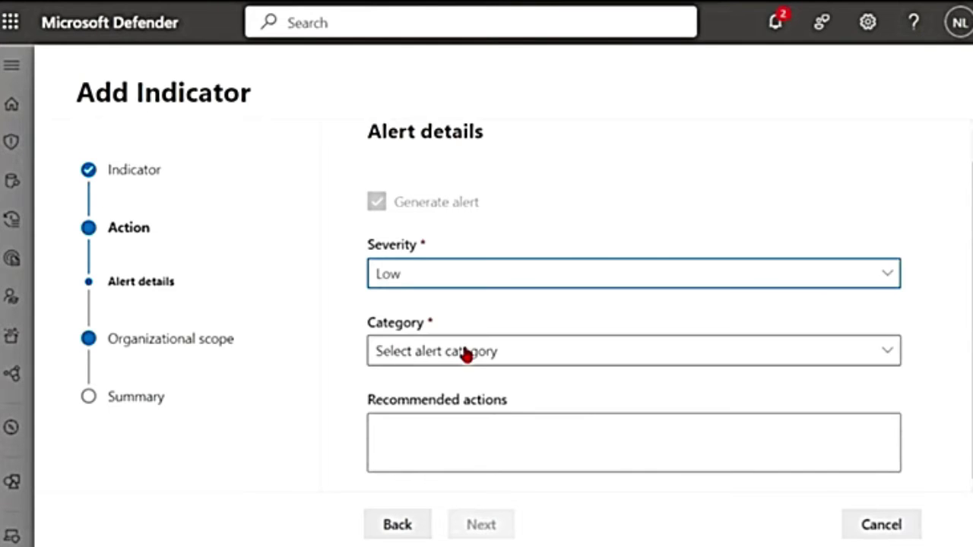
pyautogui.click(470, 356)
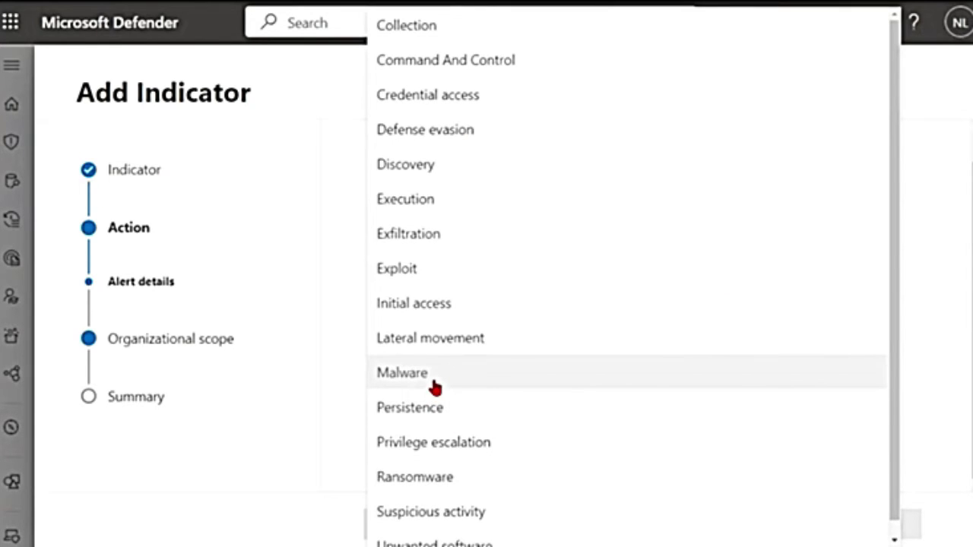
pyautogui.click(434, 385)
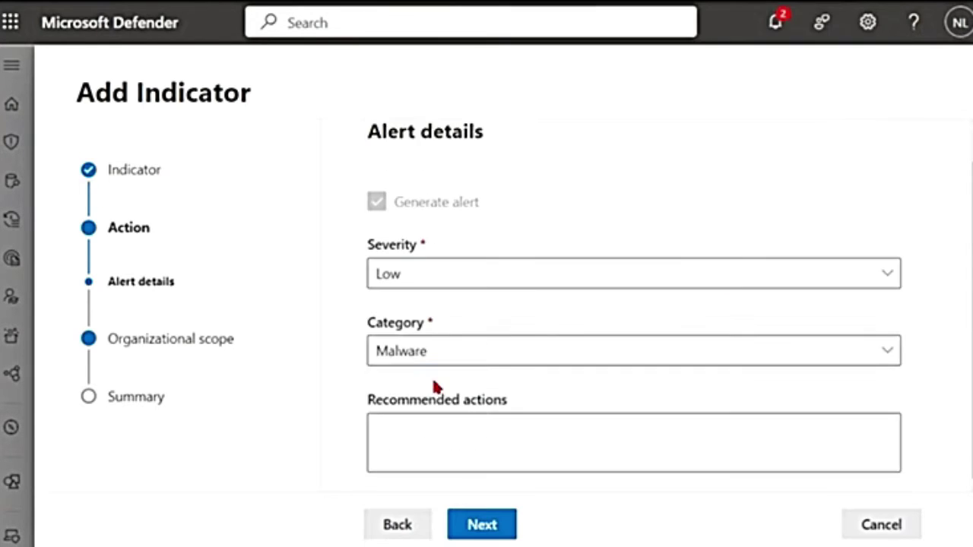
# Visit the Recommended actions box, then return to the wizard's Action step
pyautogui.click(384, 431)
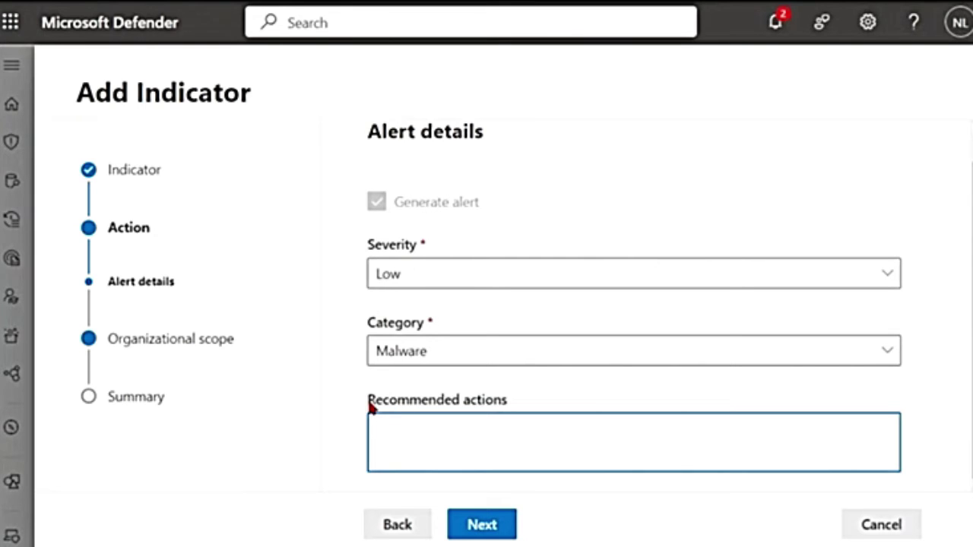
pyautogui.moveTo(369, 405); pyautogui.dragTo(676, 407)
pyautogui.click(401, 445)
pyautogui.click(398, 526)
# Try Warn as the indicator response action and turn alert generation on
pyautogui.click(390, 325)
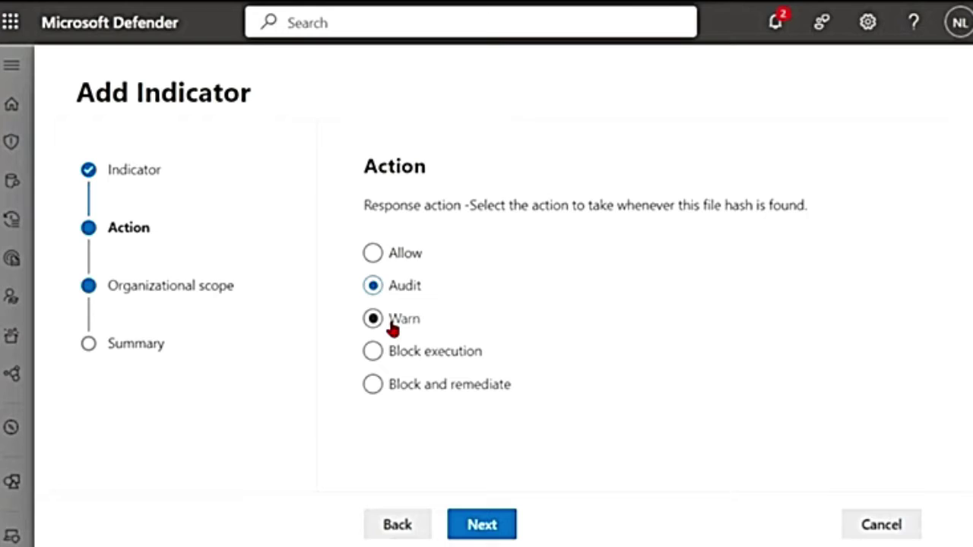
pyautogui.click(480, 524)
pyautogui.moveTo(372, 236); pyautogui.dragTo(756, 245)
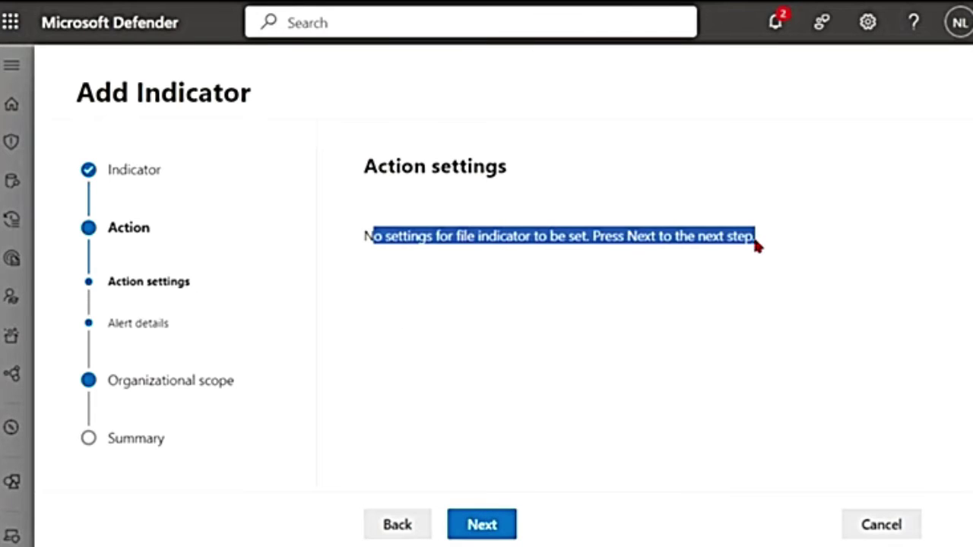
pyautogui.click(483, 528)
pyautogui.scroll(-1, 424, 338)
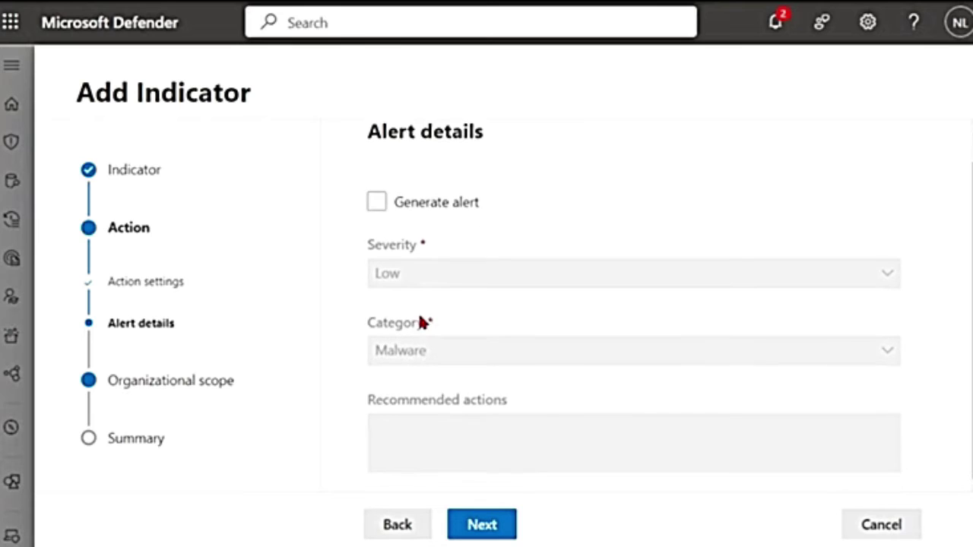
pyautogui.click(380, 205)
pyautogui.click(380, 207)
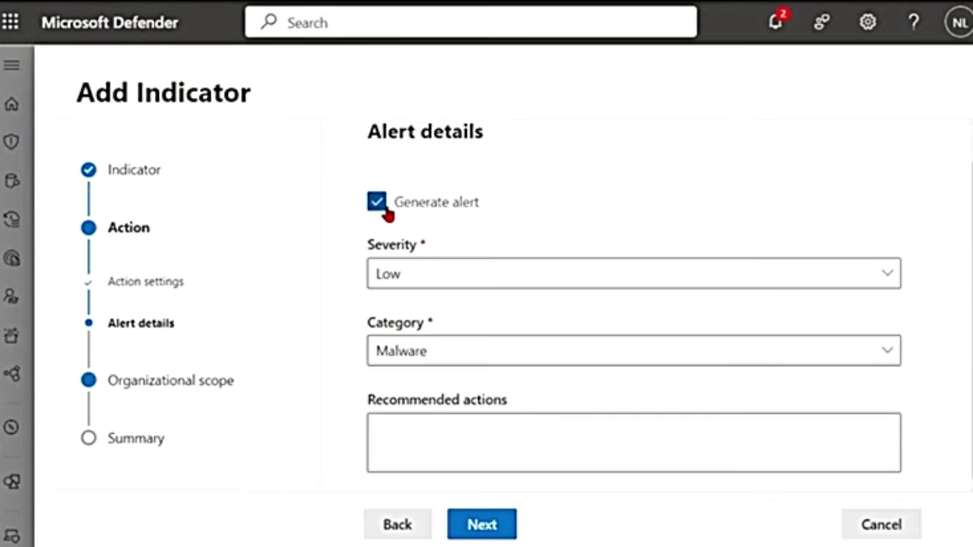
pyautogui.click(382, 209)
pyautogui.click(374, 211)
# Compare the Block execution and Block and remediate response actions
pyautogui.click(397, 525)
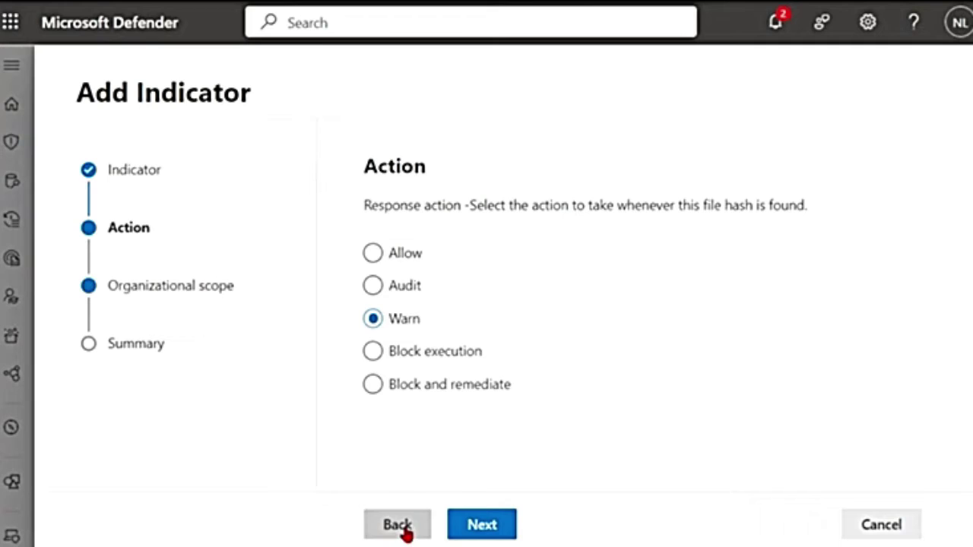
pyautogui.click(400, 359)
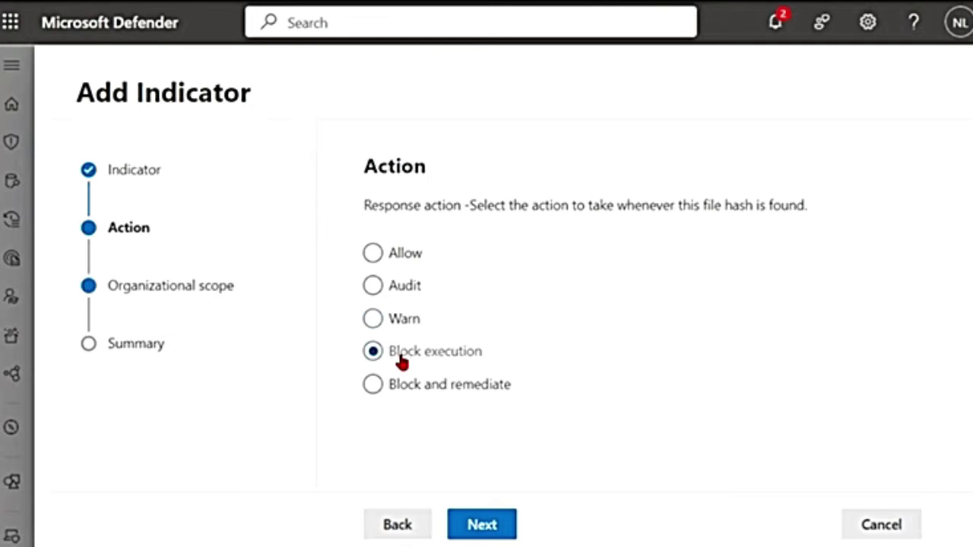
pyautogui.click(471, 528)
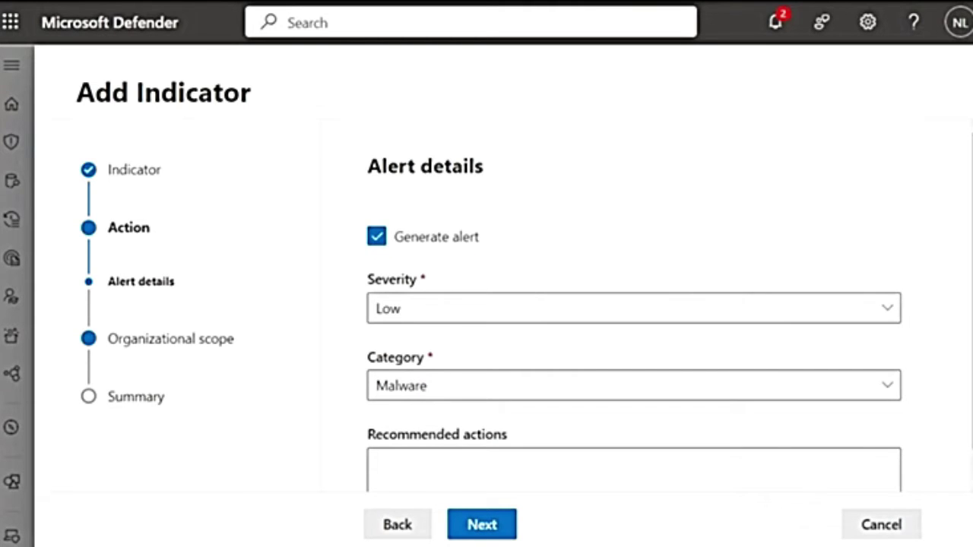
pyautogui.click(405, 526)
pyautogui.click(372, 385)
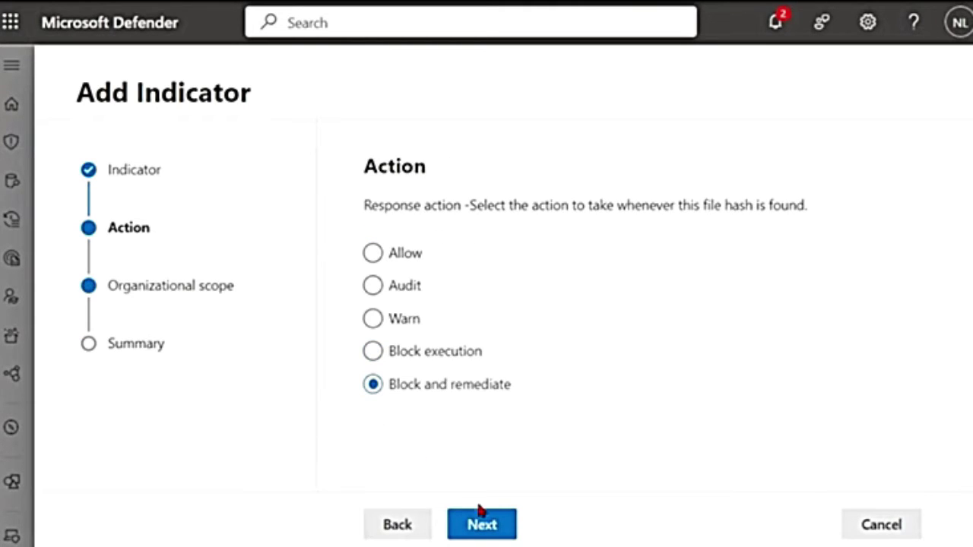
pyautogui.click(488, 528)
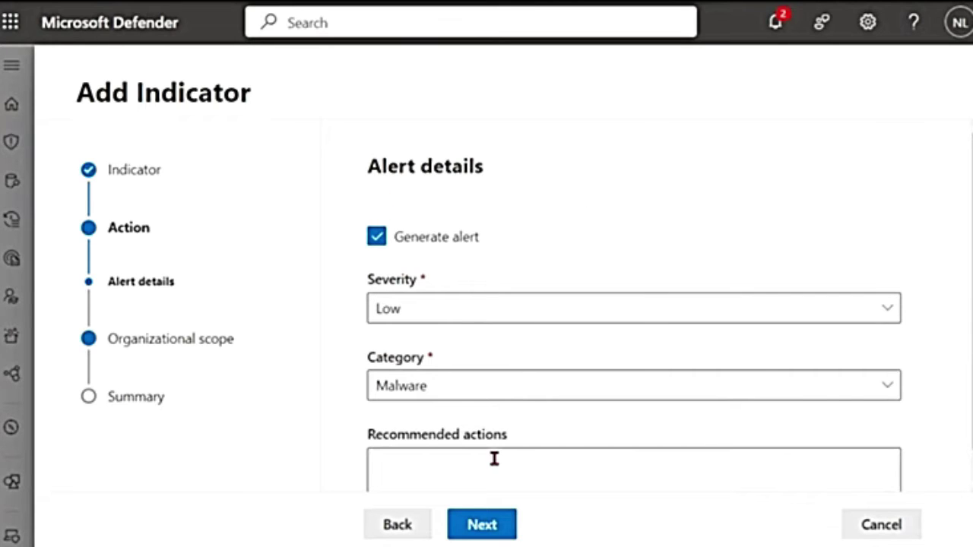
# Settle on Block execution, keeping a Low-severity Malware alert, and begin recommended actions
pyautogui.click(426, 528)
pyautogui.click(435, 352)
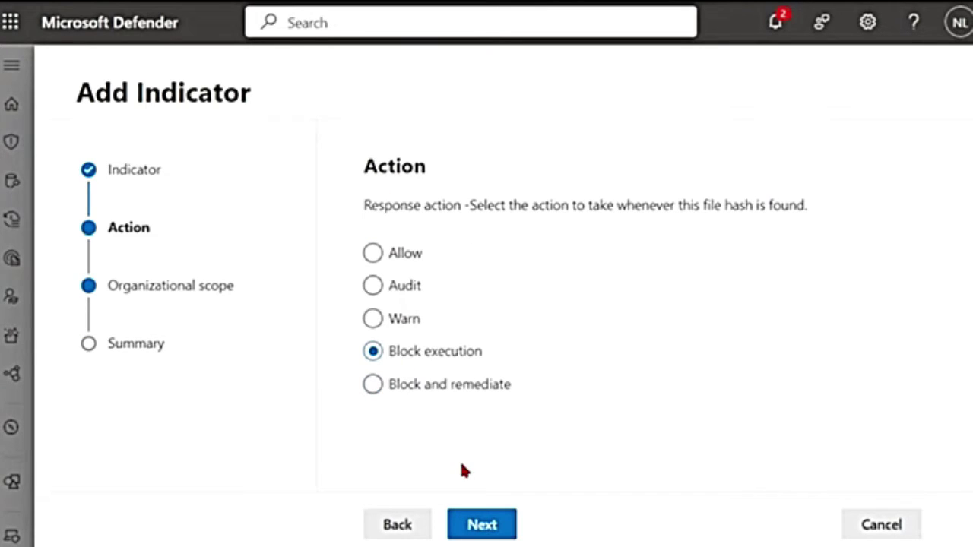
pyautogui.click(487, 536)
pyautogui.scroll(-1, 486, 365)
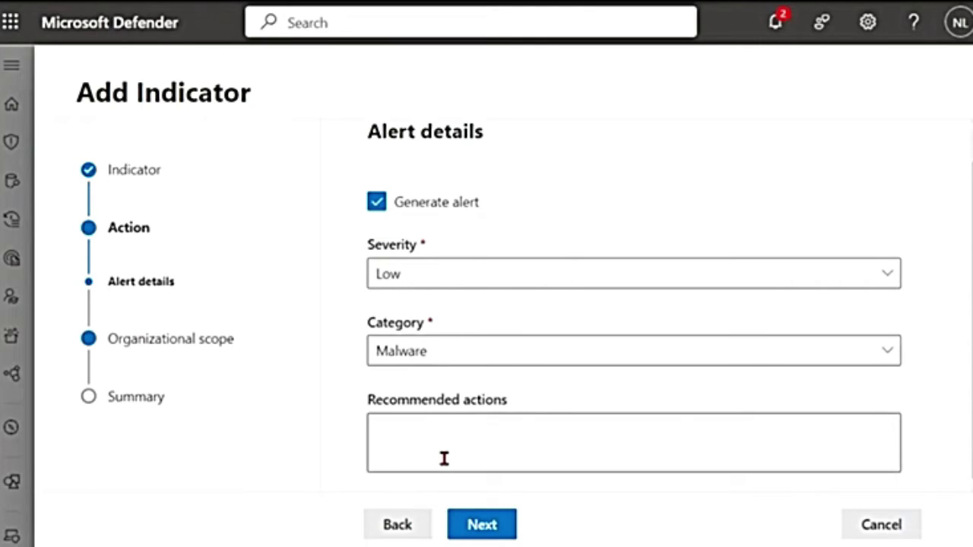
pyautogui.click(440, 429)
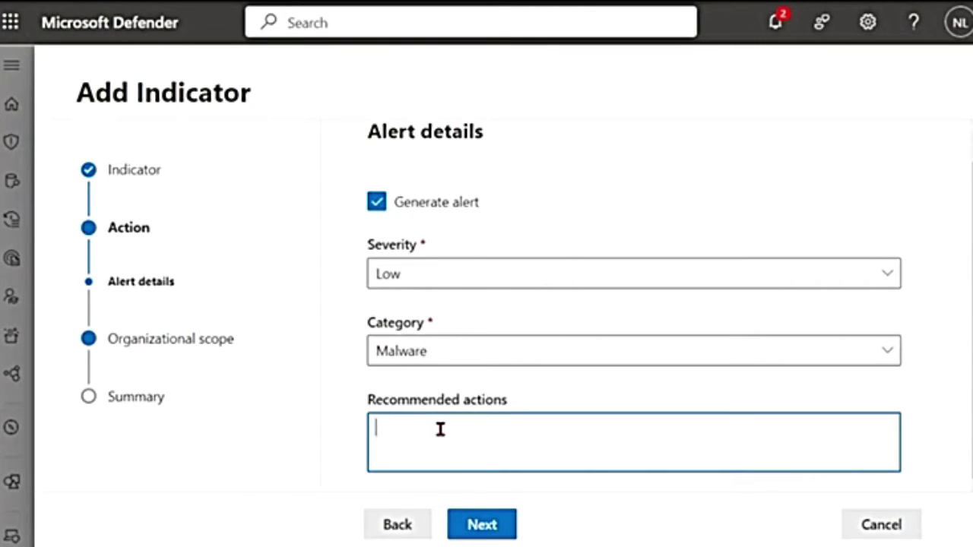
# Enter 'Test' as the recommended action and review the All devices organizational scope
pyautogui.write('Test')
pyautogui.click(498, 530)
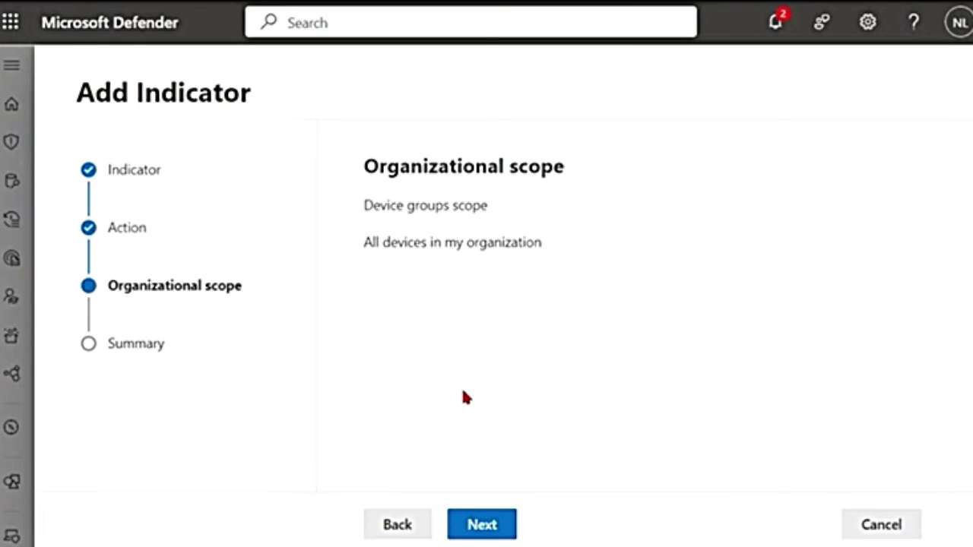
pyautogui.moveTo(362, 184); pyautogui.dragTo(653, 177)
pyautogui.moveTo(557, 241); pyautogui.dragTo(363, 256)
pyautogui.click(520, 344)
# Scroll through the indicator summary page
pyautogui.click(481, 526)
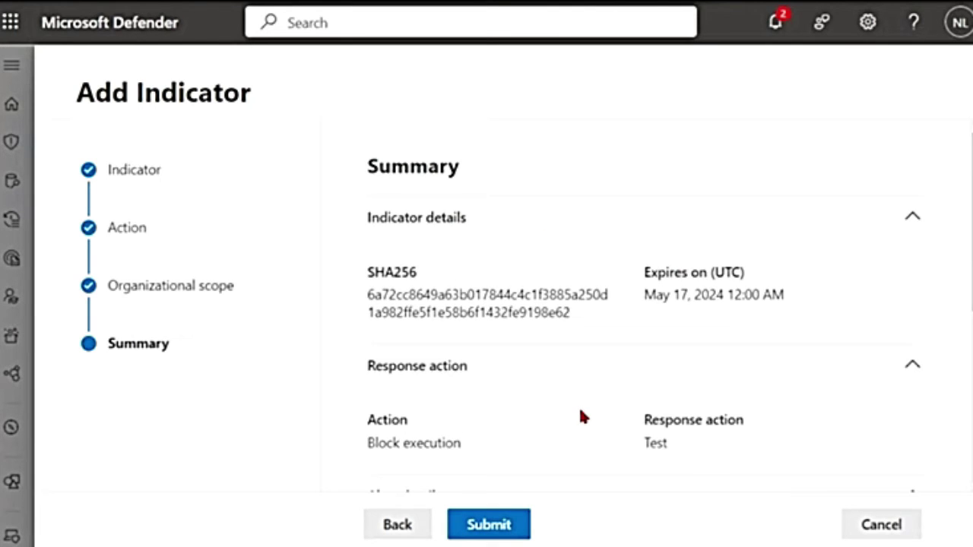
pyautogui.scroll(-5, 580, 415)
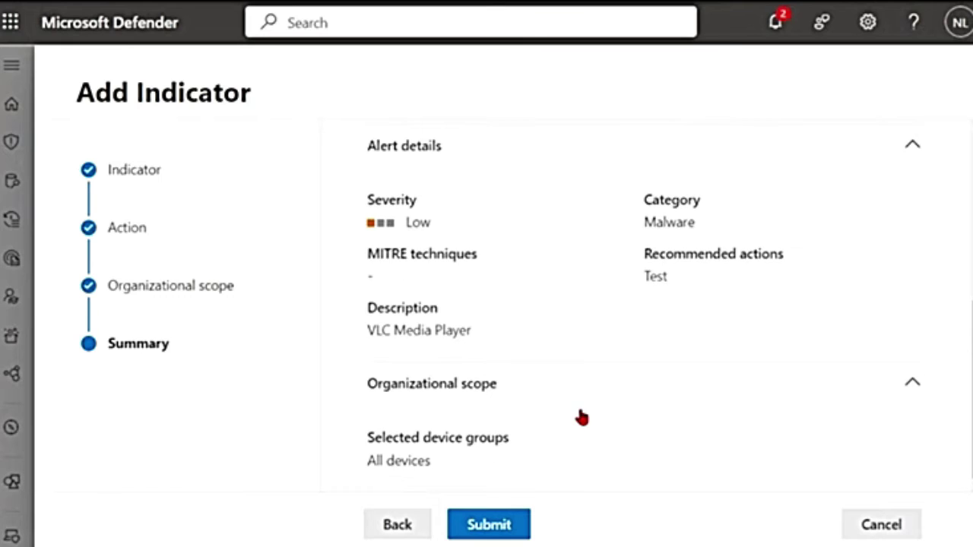
pyautogui.scroll(5, 580, 416)
pyautogui.scroll(-5, 580, 416)
# Cancel the unsubmitted indicator, returning to the vlc.exe file page
pyautogui.click(877, 530)
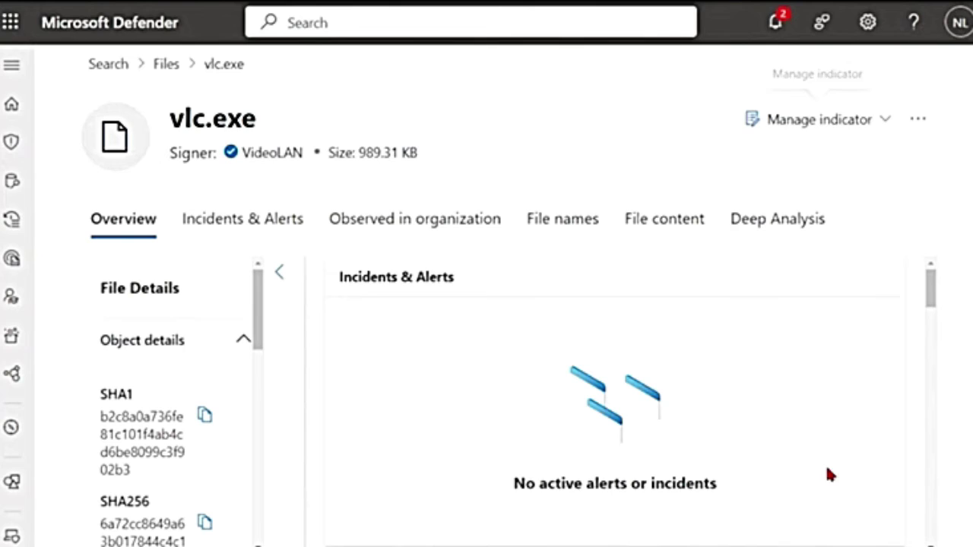
pyautogui.click(884, 122)
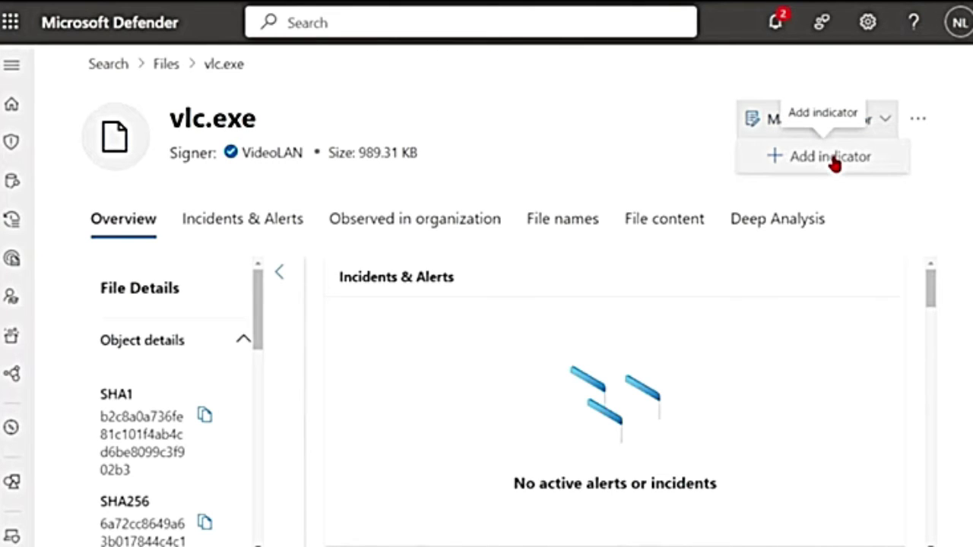
pyautogui.click(12, 67)
# Go to Settings > Endpoints > Indicators and open the File hashes add options
pyautogui.click(13, 70)
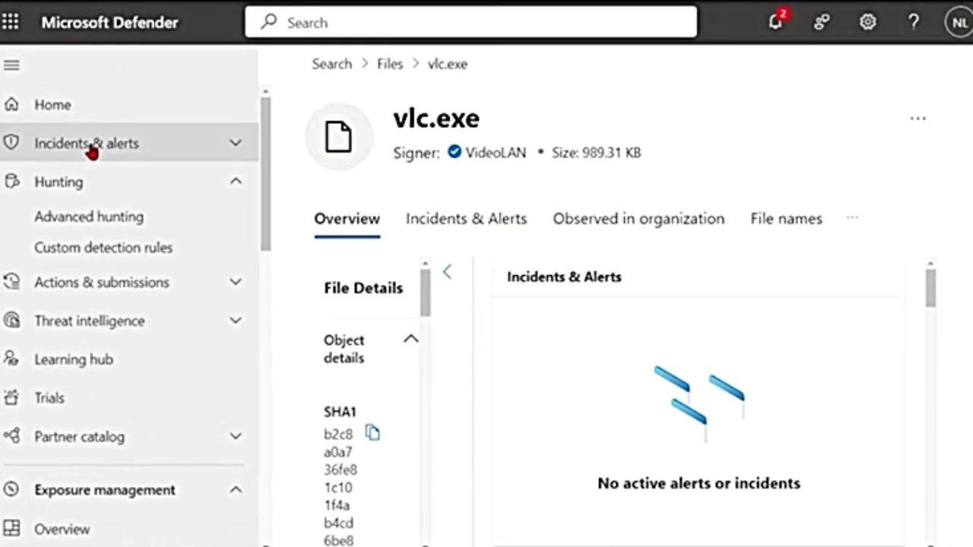
pyautogui.scroll(-2, 91, 322)
pyautogui.scroll(-5, 111, 319)
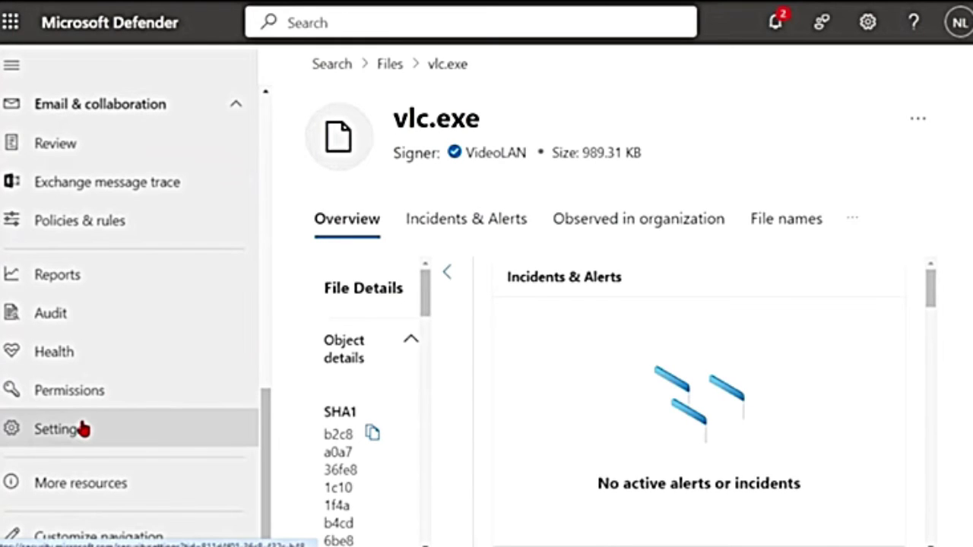
pyautogui.click(55, 429)
pyautogui.click(402, 334)
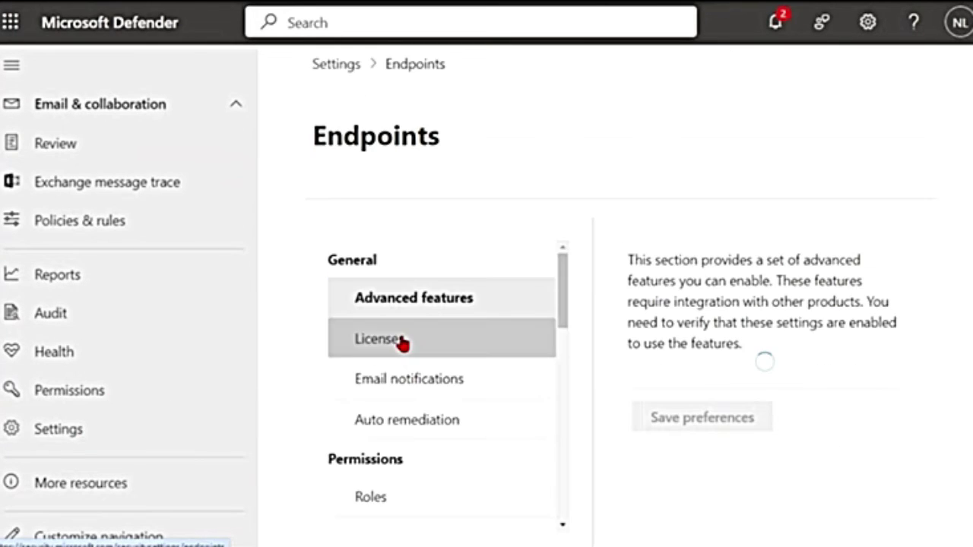
pyautogui.scroll(-5, 460, 444)
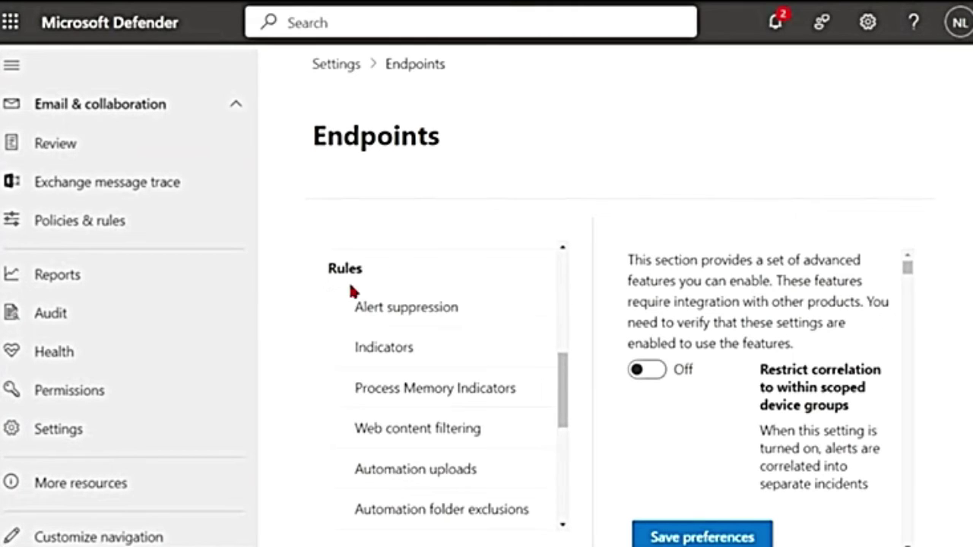
pyautogui.click(390, 352)
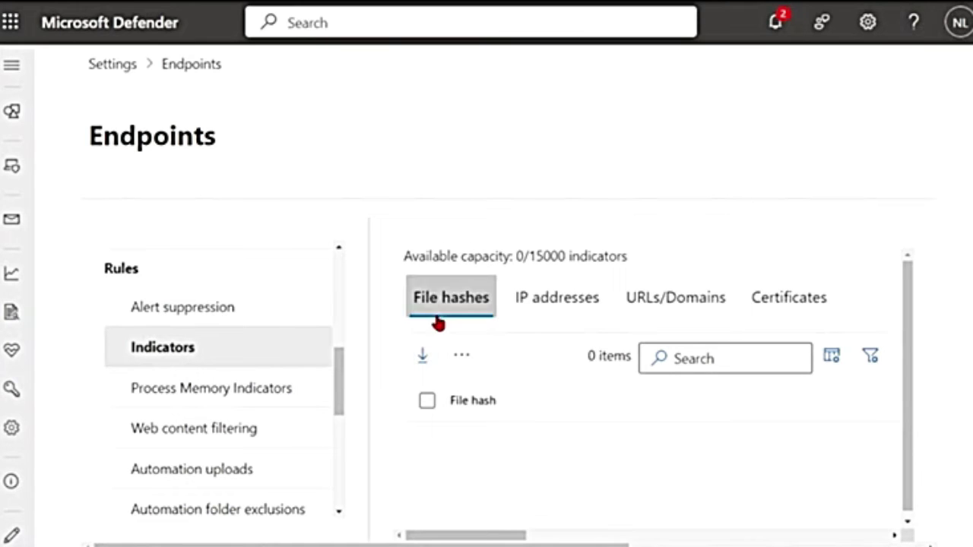
pyautogui.click(465, 358)
# Review a blank file-hash indicator form, cancel it, and open the full vlc.exe file page
pyautogui.click(499, 434)
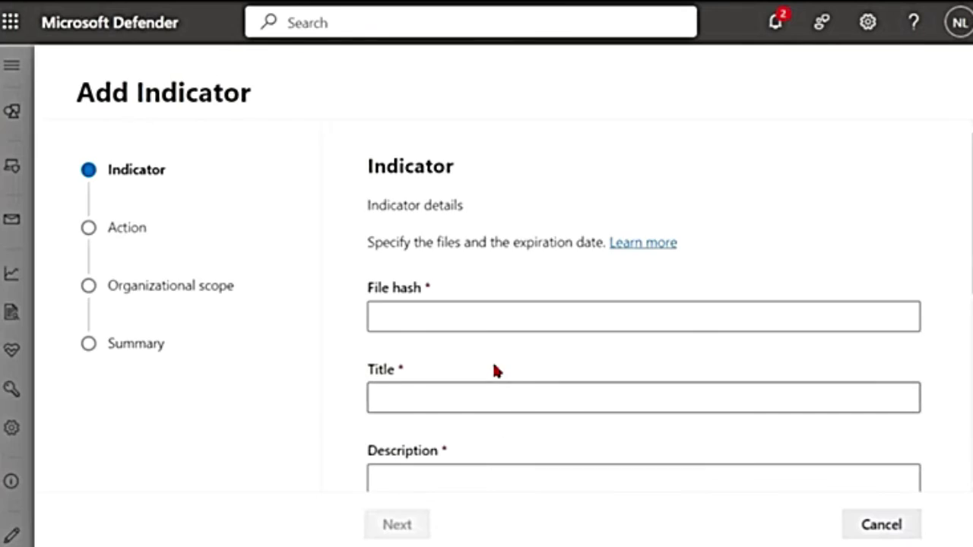
pyautogui.scroll(-1, 447, 298)
pyautogui.scroll(-5, 449, 304)
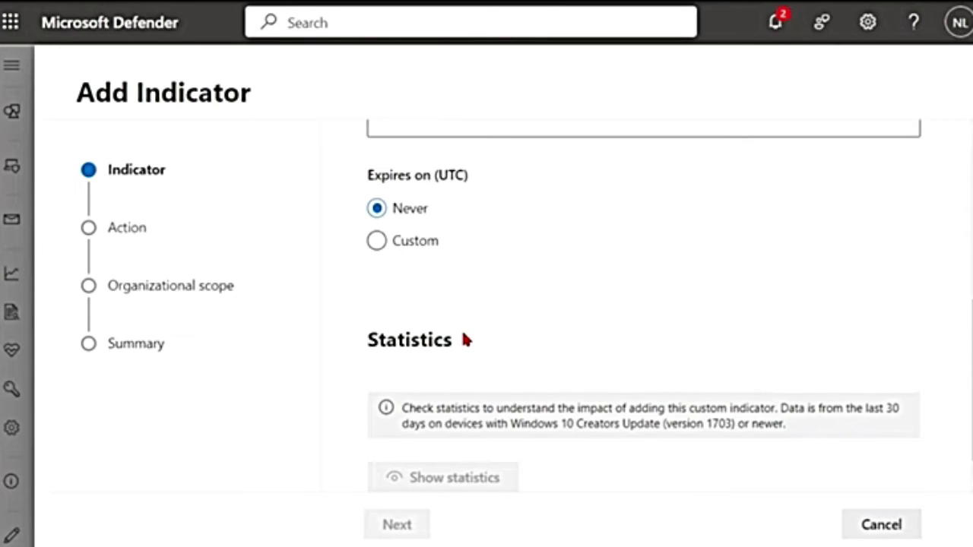
pyautogui.scroll(6, 362, 328)
pyautogui.moveTo(368, 292); pyautogui.dragTo(443, 289)
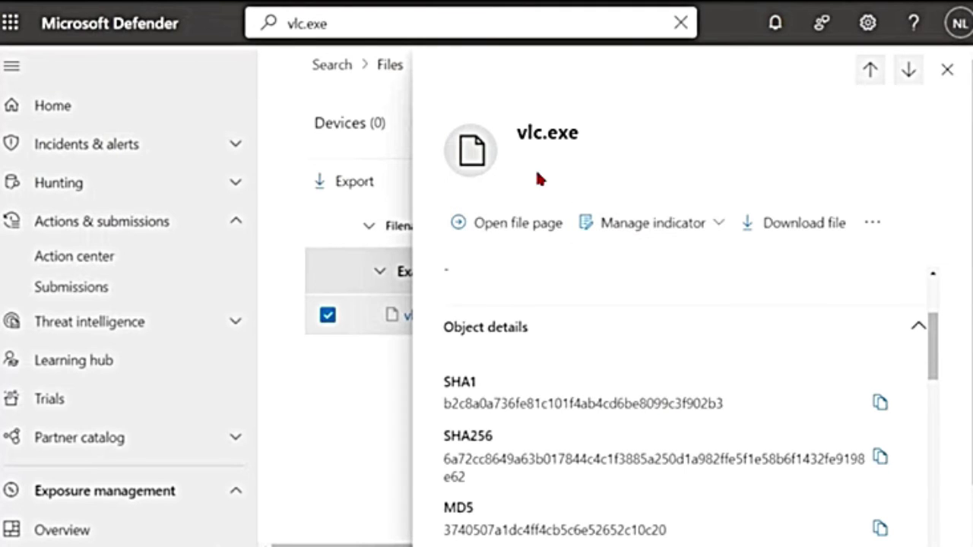
pyautogui.scroll(-1, 547, 370)
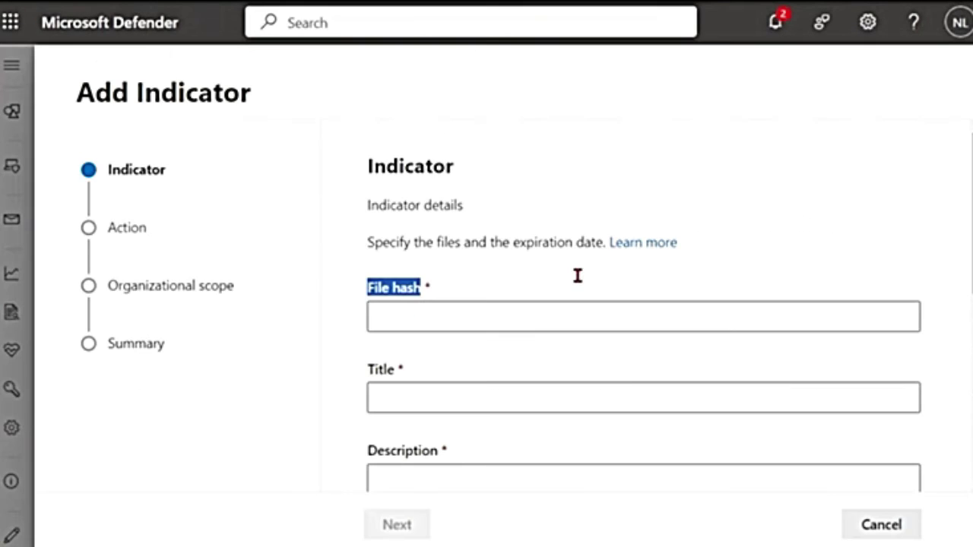
pyautogui.scroll(-2, 521, 436)
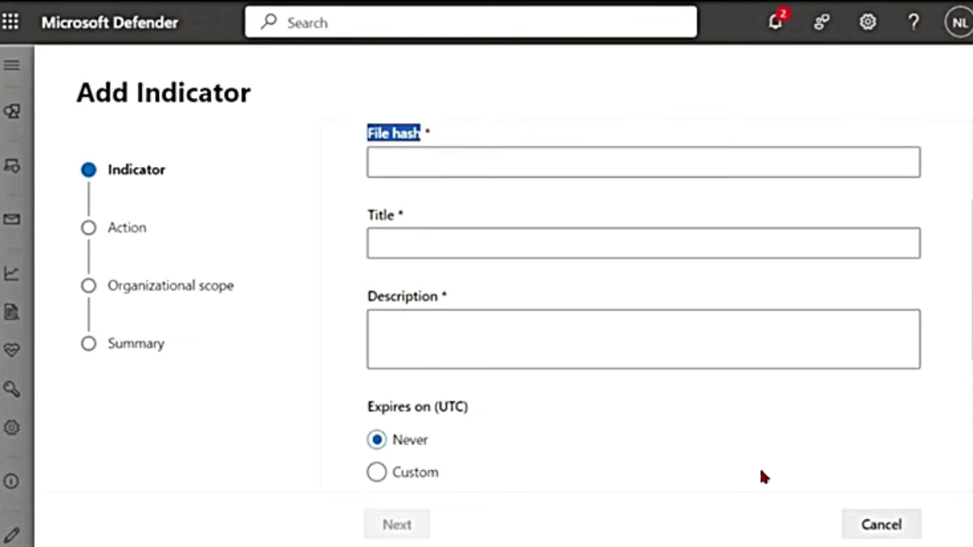
pyautogui.click(889, 528)
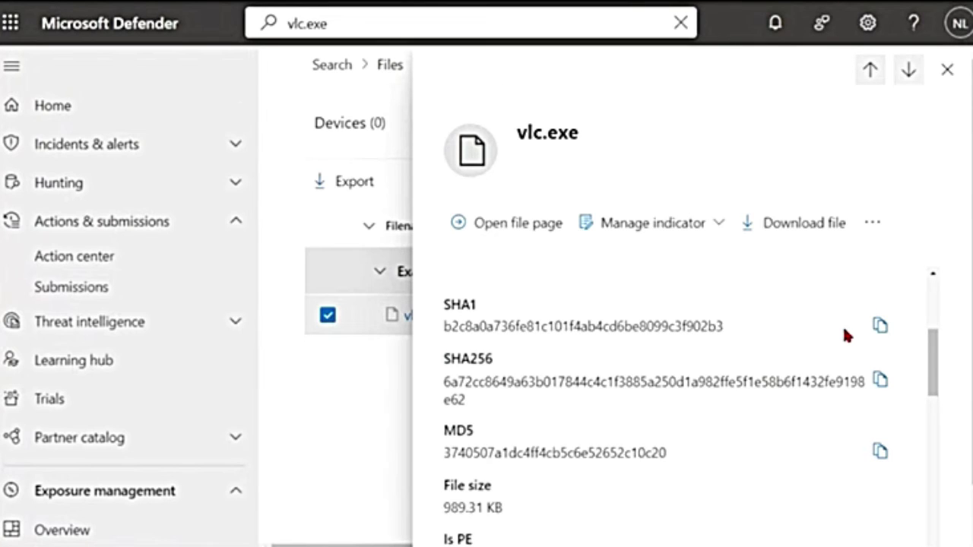
pyautogui.click(524, 229)
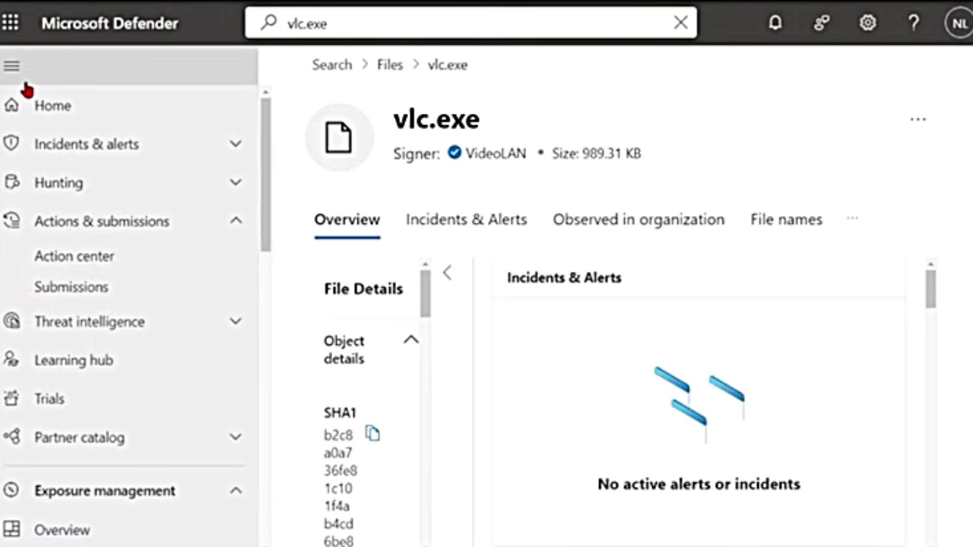
pyautogui.click(11, 66)
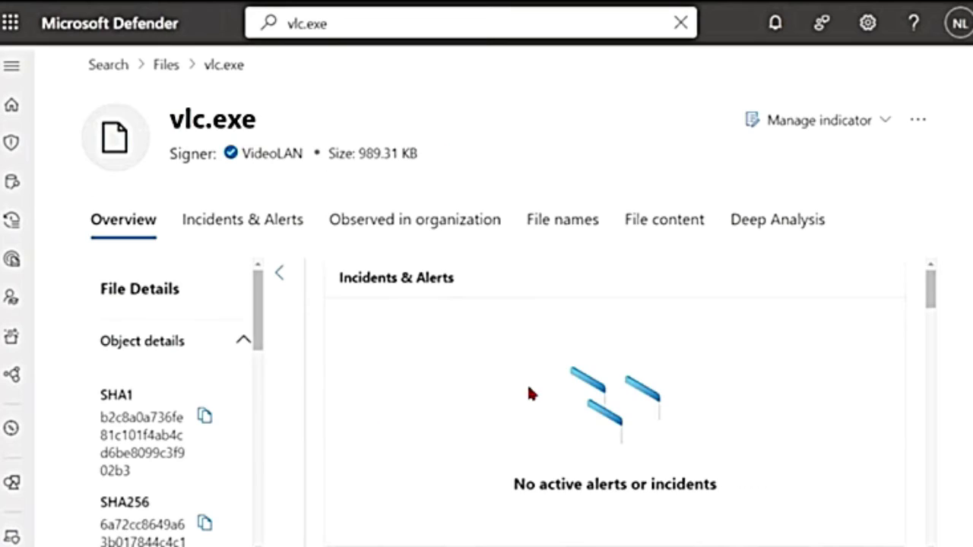
pyautogui.click(917, 120)
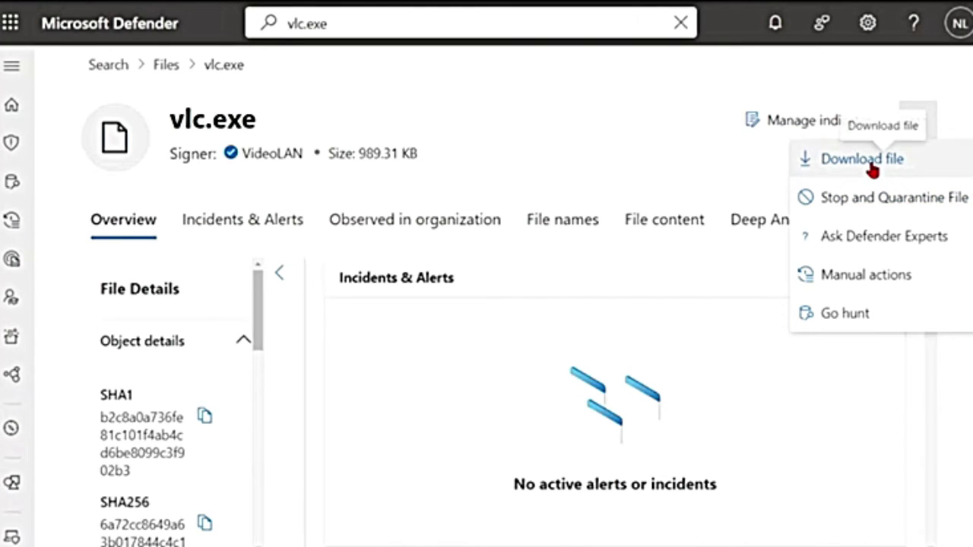
pyautogui.click(813, 161)
pyautogui.moveTo(428, 172); pyautogui.dragTo(919, 207)
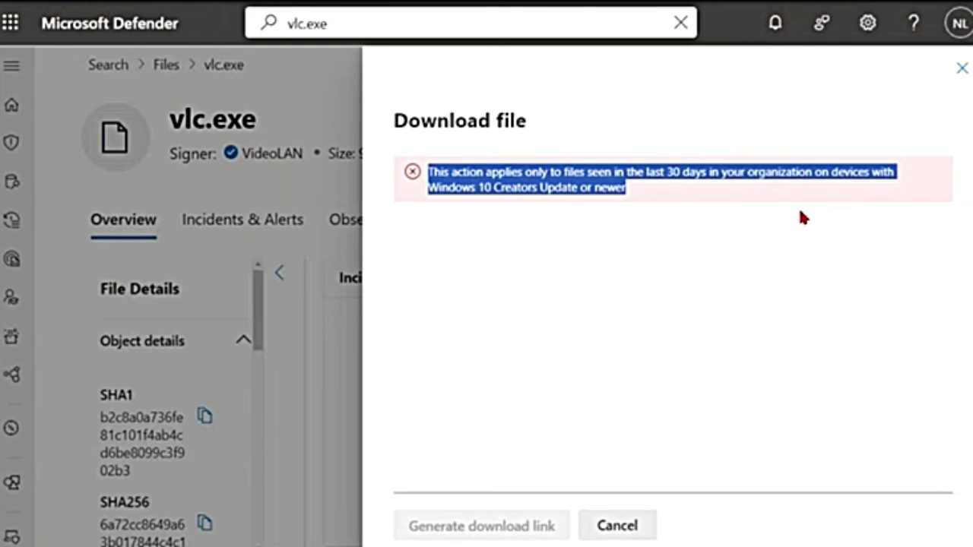
pyautogui.click(961, 70)
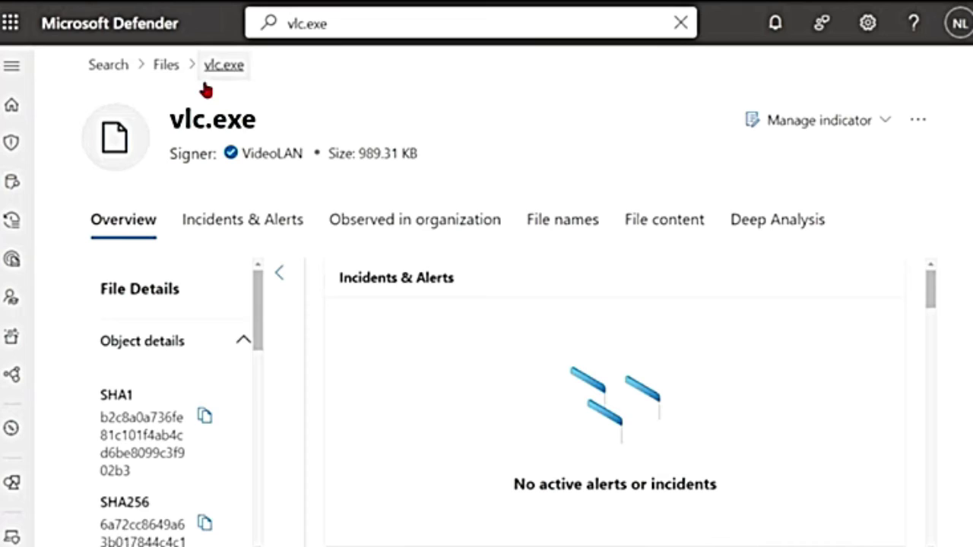
# Search for Outlook.exe, open its file page and request a file download
pyautogui.click(304, 24)
pyautogui.write('Outl')
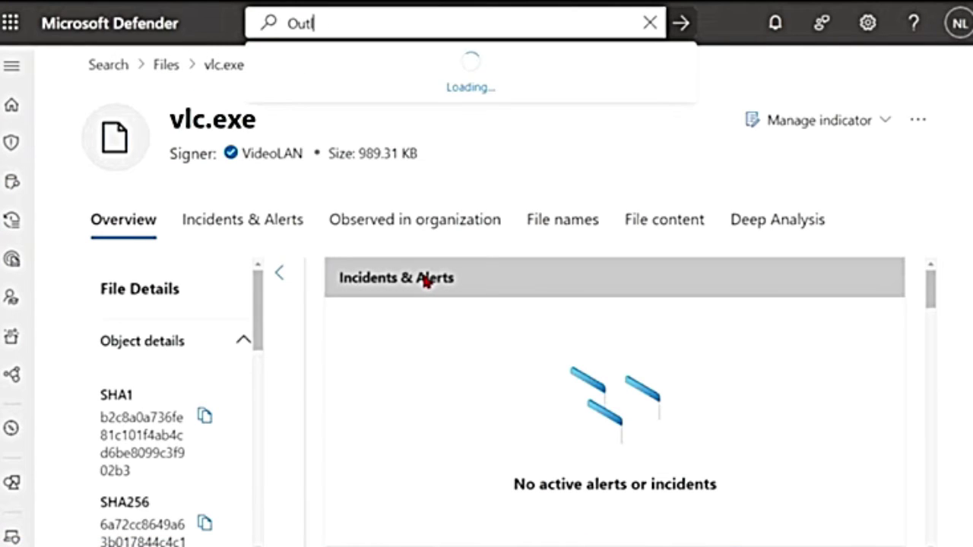
pyautogui.write('ook.exe')
pyautogui.click(349, 209)
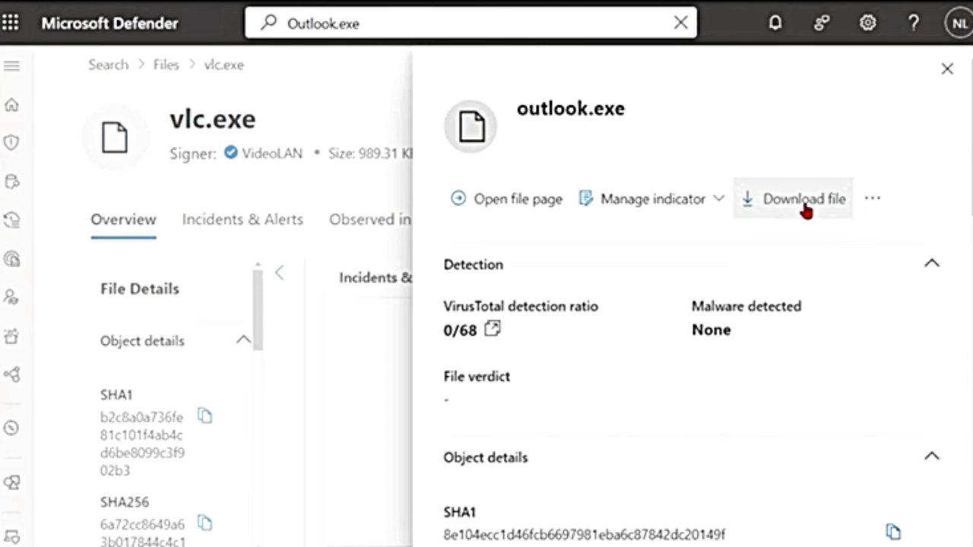
pyautogui.click(805, 210)
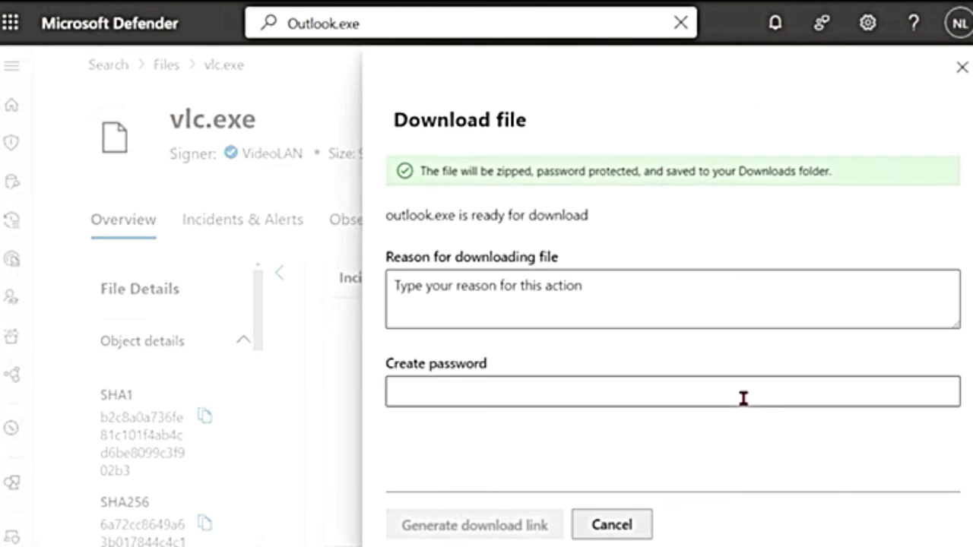
pyautogui.doubleClick(514, 165)
pyautogui.moveTo(539, 165); pyautogui.dragTo(841, 182)
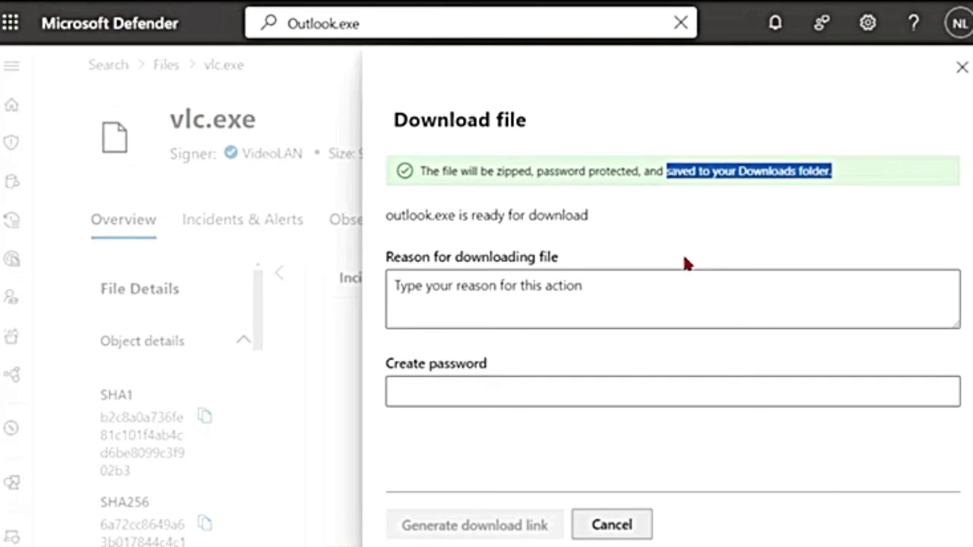
pyautogui.moveTo(386, 215); pyautogui.dragTo(595, 217)
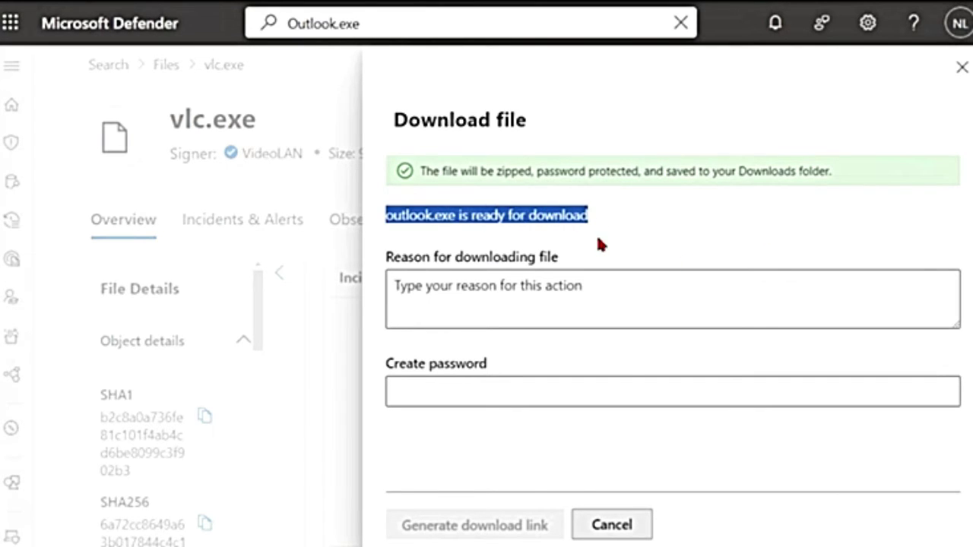
# Give 'Analysis' as the reason, set a zip password, and download the sample
pyautogui.click(440, 291)
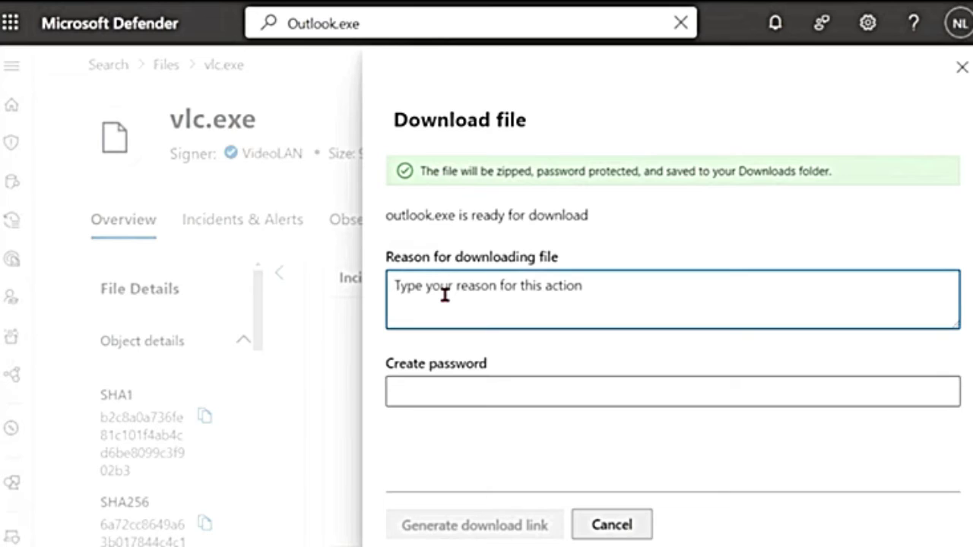
pyautogui.write('Anal')
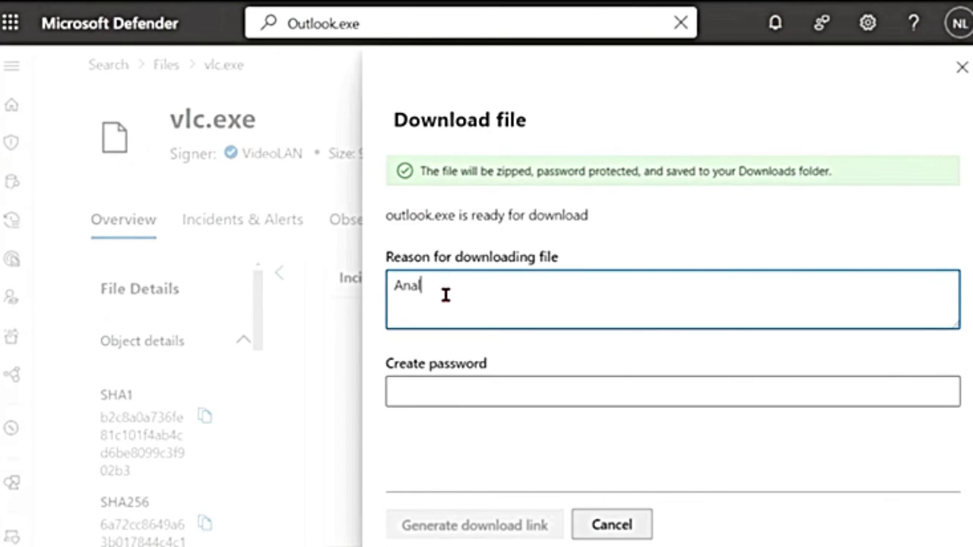
pyautogui.write('ysis')
pyautogui.click(463, 392)
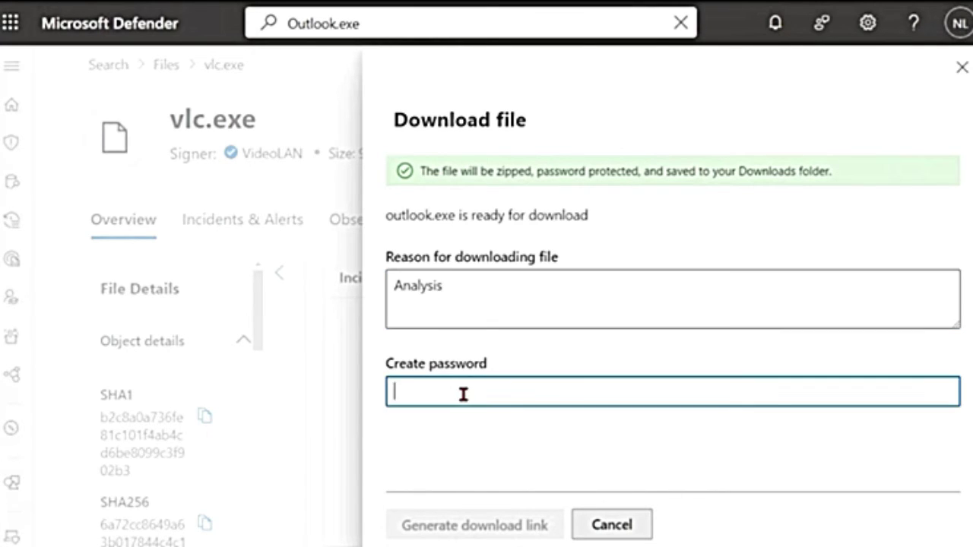
pyautogui.write('tes')
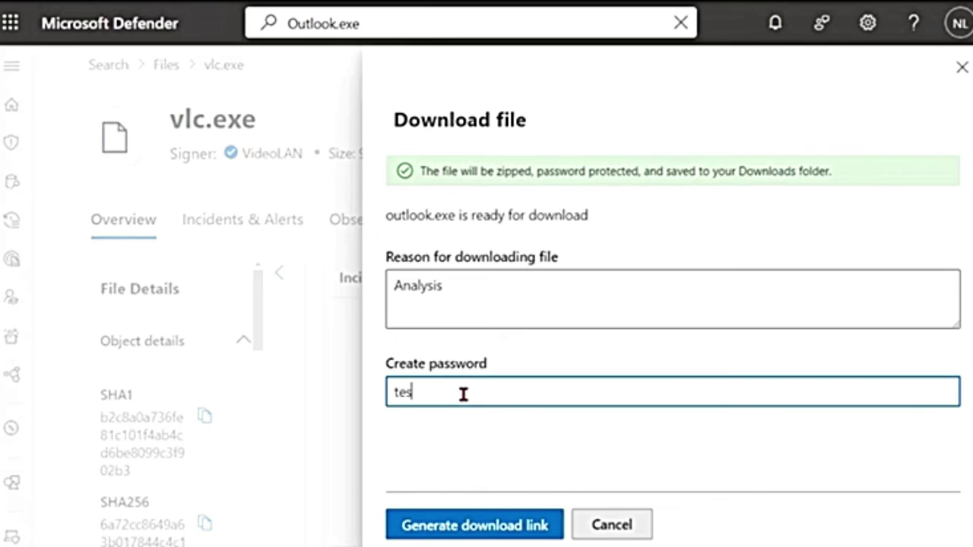
pyautogui.write('t123')
pyautogui.click(459, 527)
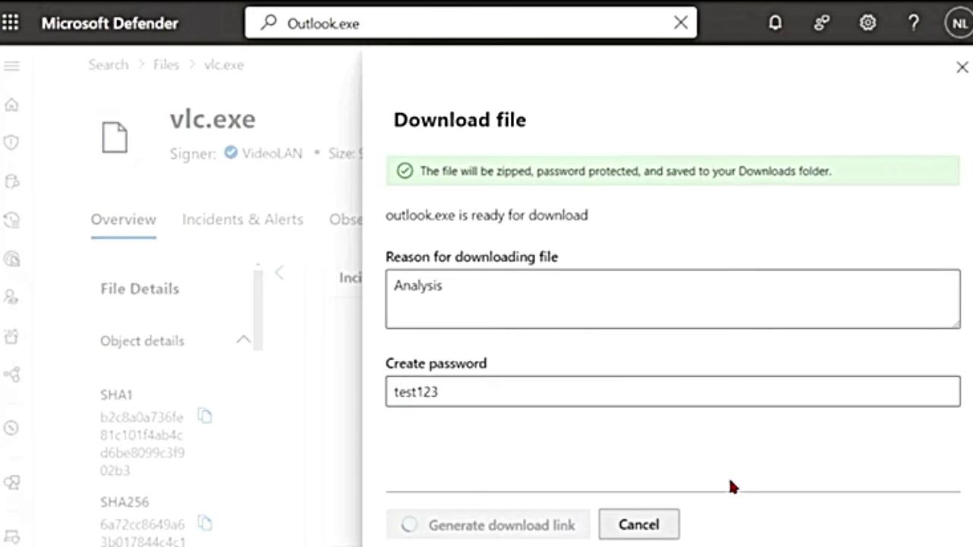
pyautogui.click(447, 534)
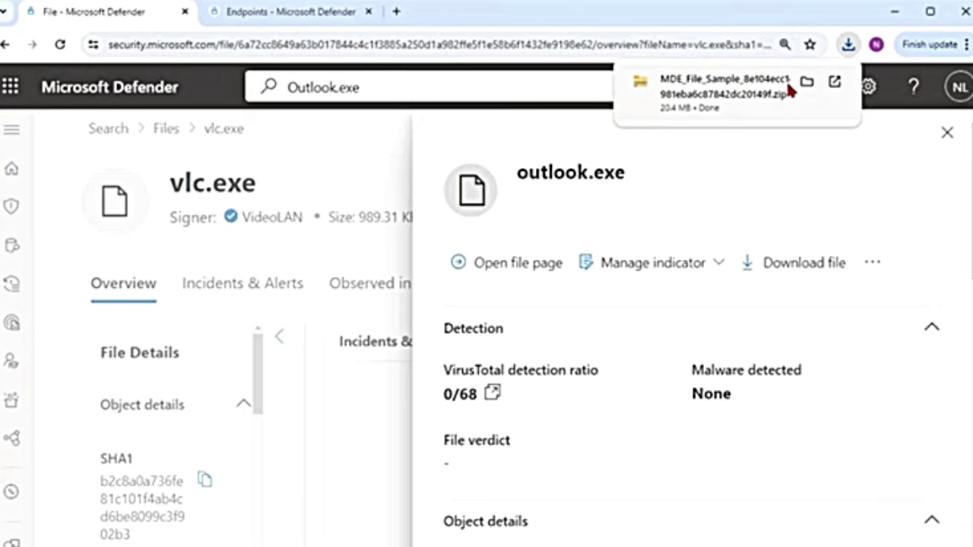
# Extract the downloaded MDE_File_Sample zip with its password, inspect the outlook file, and close Explorer
pyautogui.click(806, 82)
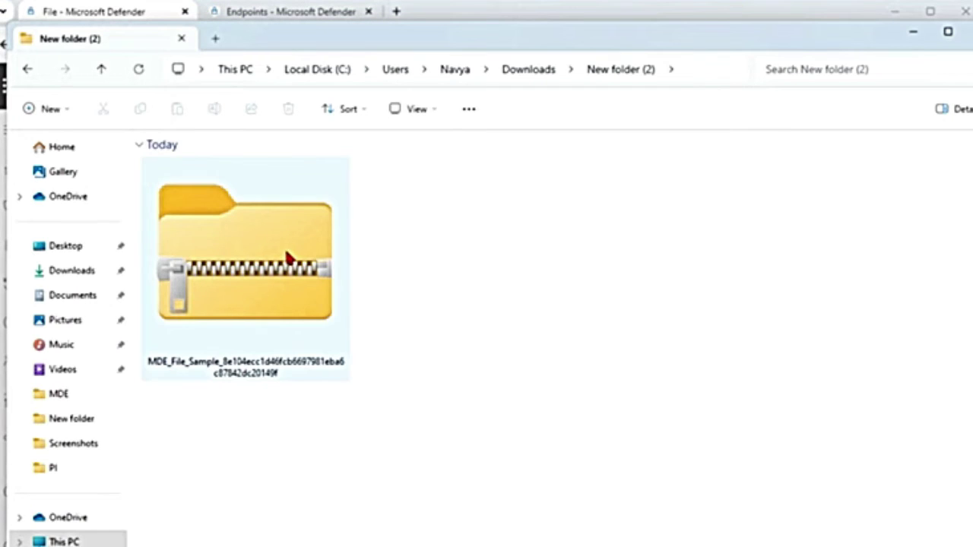
pyautogui.rightClick(289, 258)
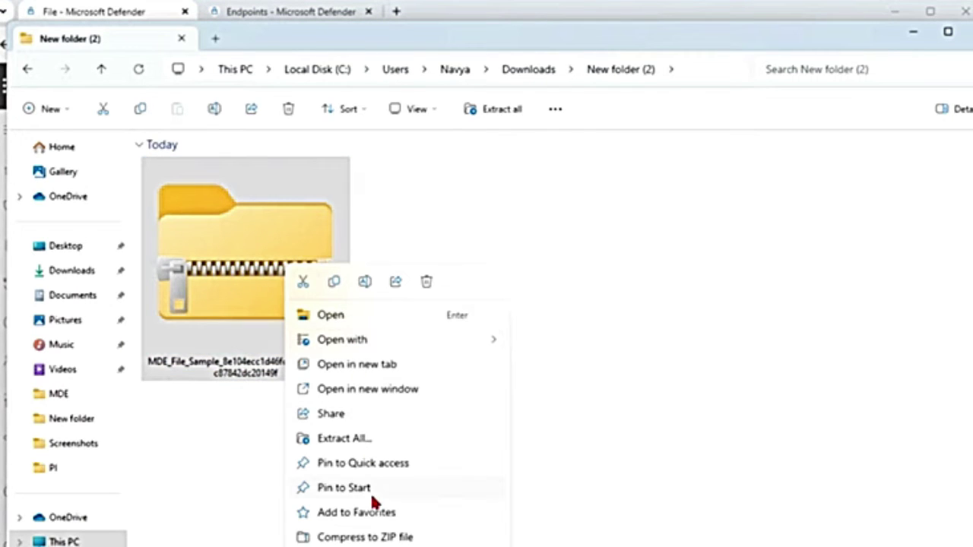
pyautogui.click(356, 439)
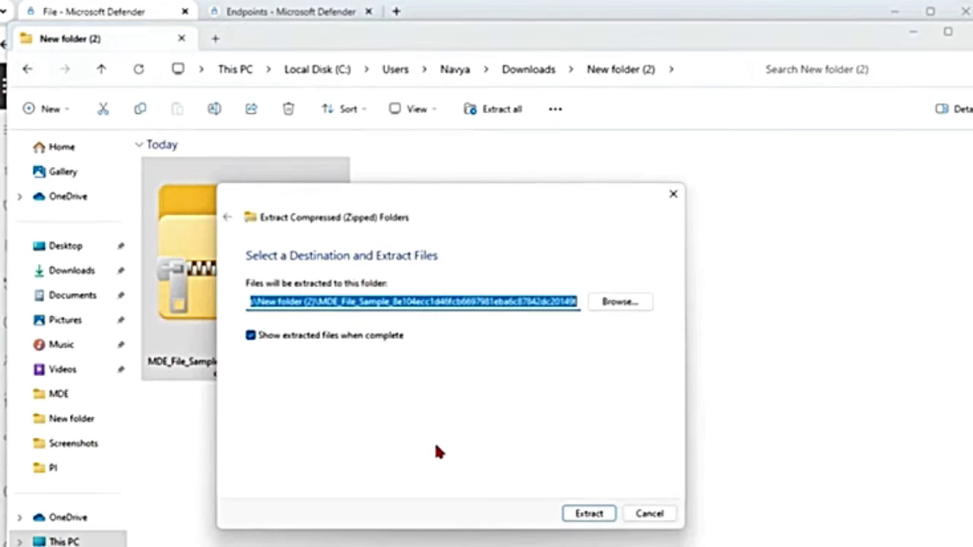
pyautogui.click(598, 520)
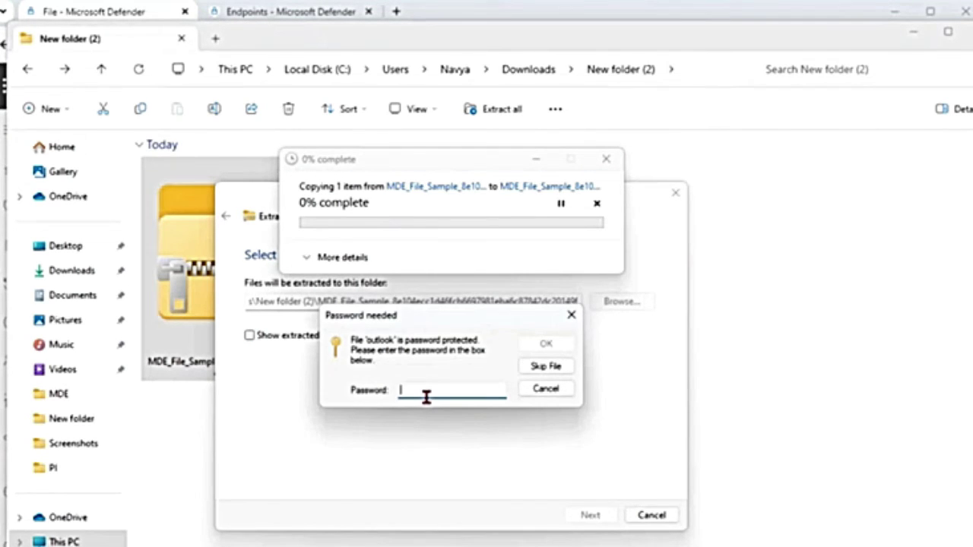
pyautogui.hotkey('ctrl', 'v')
pyautogui.press('Return')
pyautogui.doubleClick(447, 280)
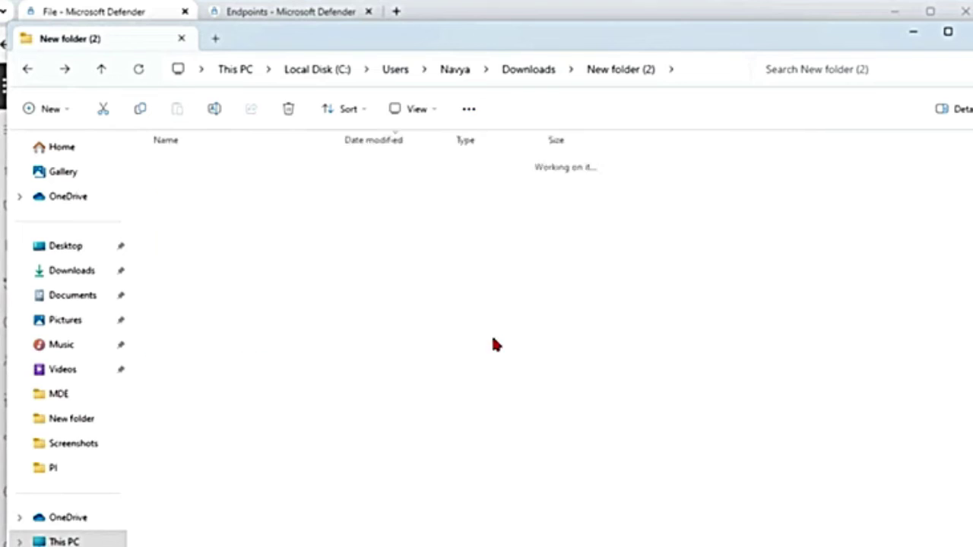
pyautogui.scroll(3, 350, 381)
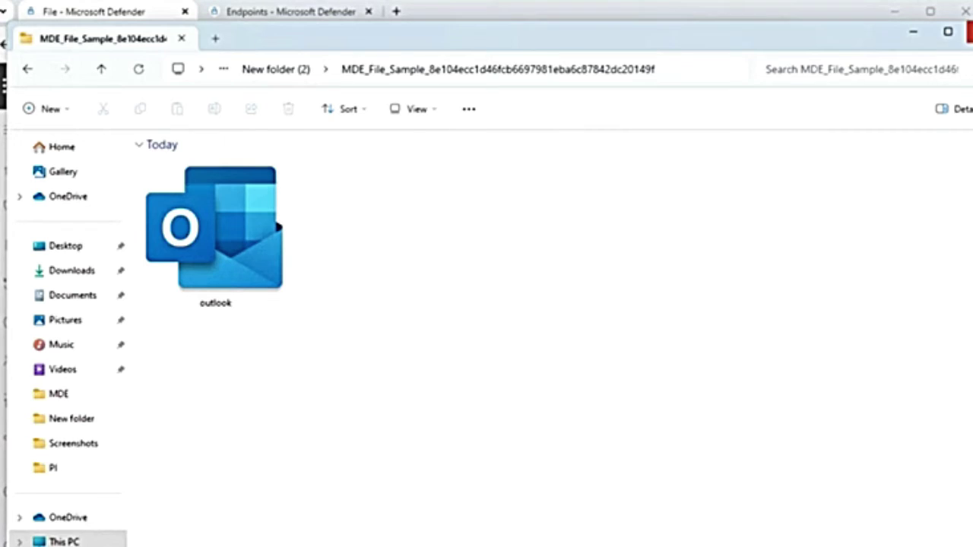
pyautogui.click(969, 32)
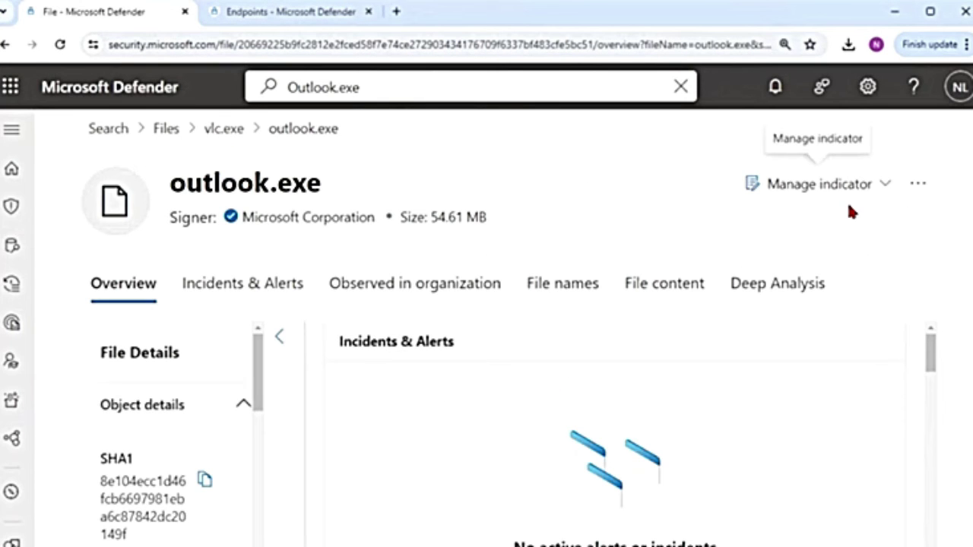
# Check outlook.exe's actions, where Stop and Quarantine File is disabled for Microsoft-signed files
pyautogui.click(920, 189)
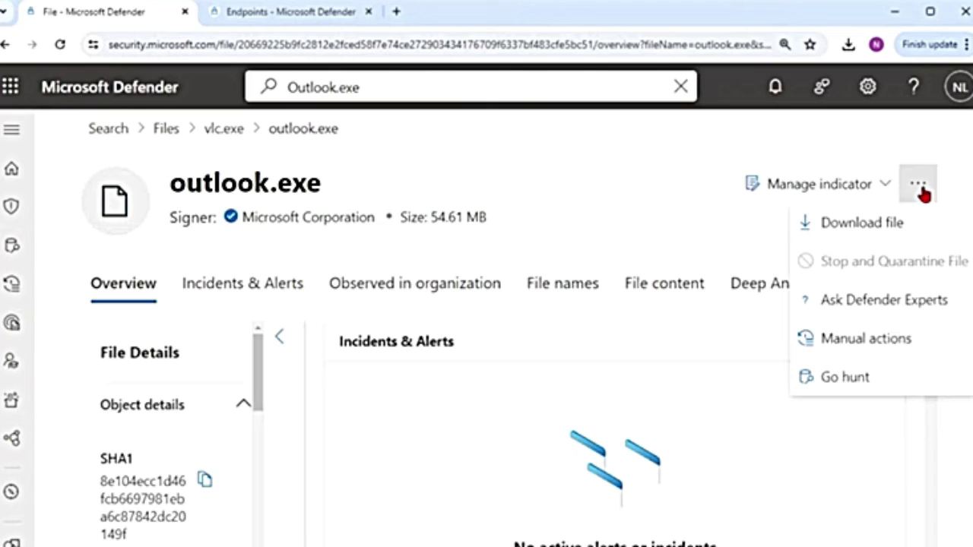
pyautogui.moveTo(853, 267)
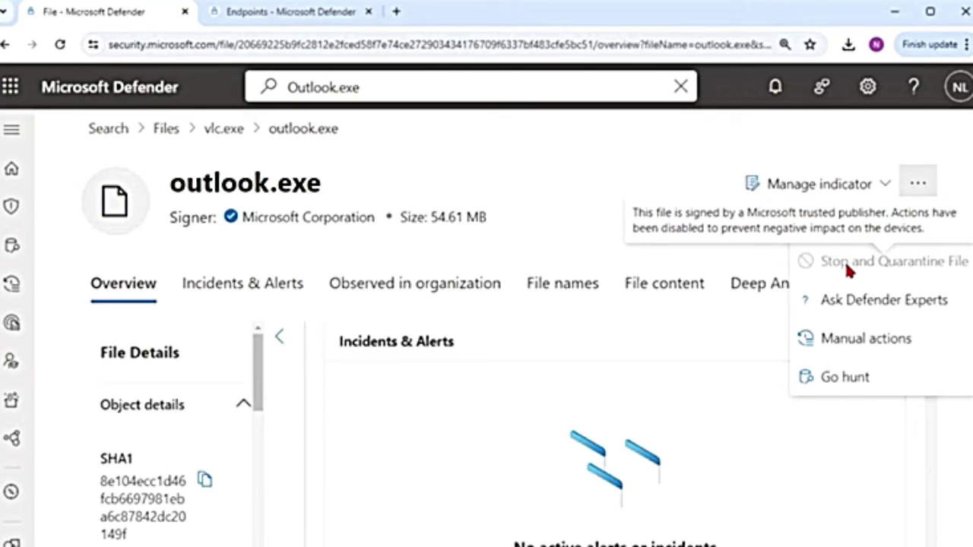
# Search for vlc.exe and open its file page from the Files results
pyautogui.click(419, 86)
pyautogui.write('vlc.exe')
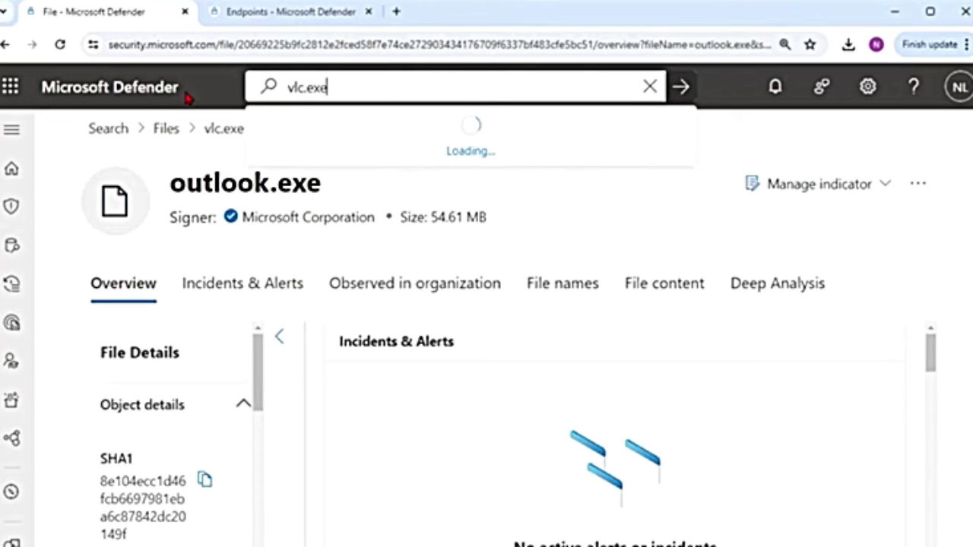
pyautogui.press('Return')
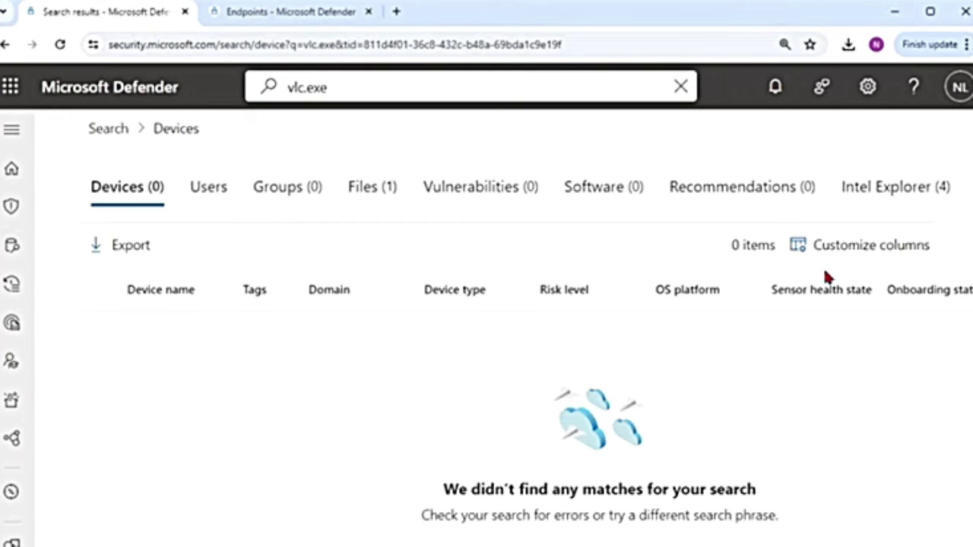
pyautogui.click(371, 186)
pyautogui.click(198, 383)
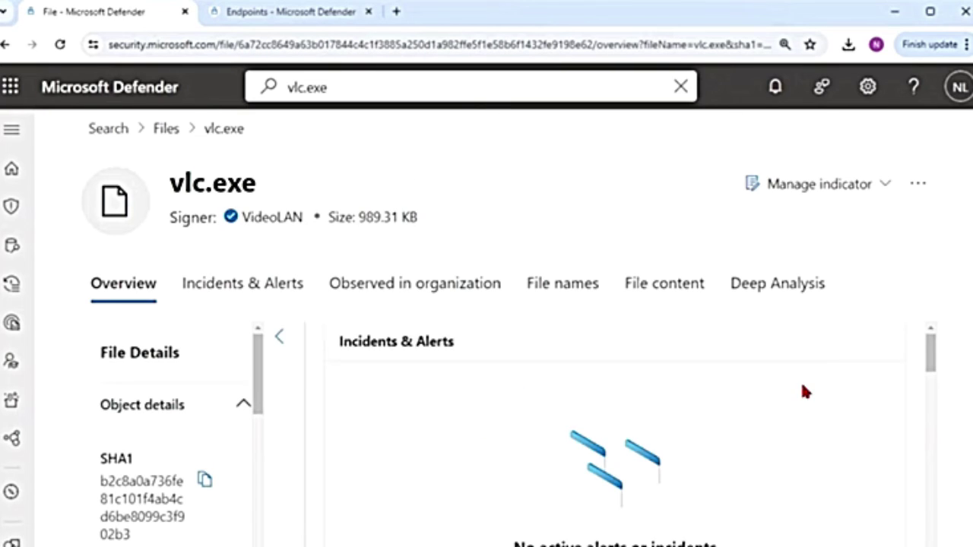
# Confirm Stop and Quarantine File is unavailable in vlc.exe's actions list
pyautogui.click(918, 185)
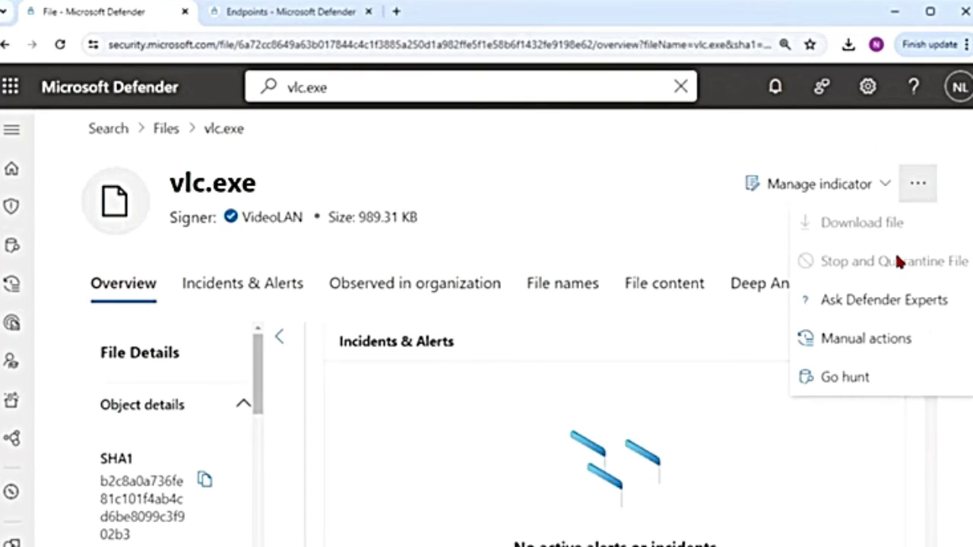
pyautogui.moveTo(853, 275)
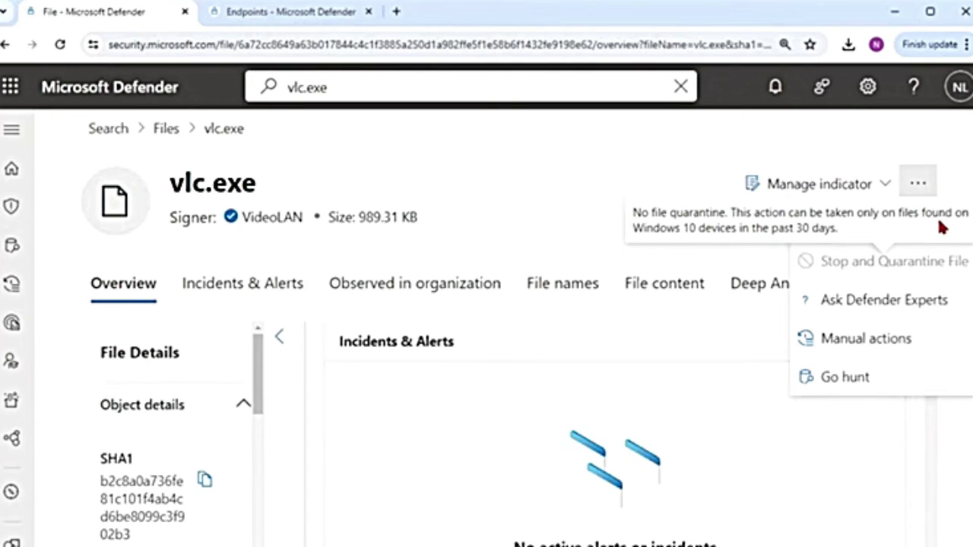
pyautogui.moveTo(909, 273)
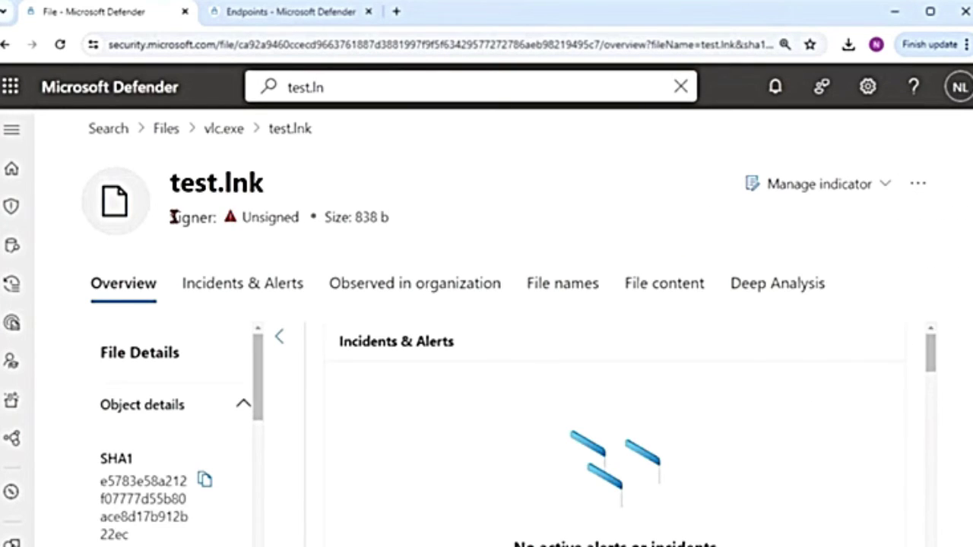
# Request collection of test.lnk through its file page's actions menu
pyautogui.moveTo(172, 185); pyautogui.dragTo(316, 182)
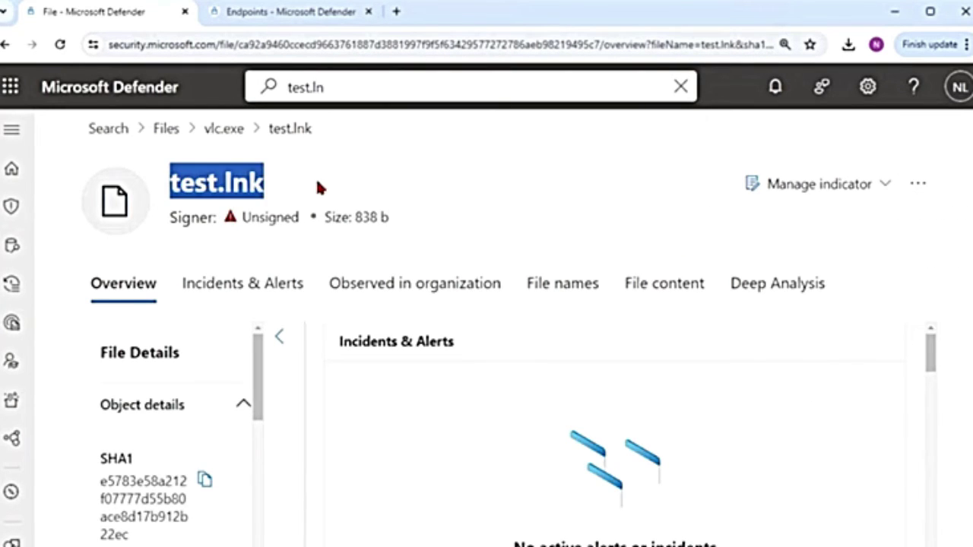
pyautogui.click(411, 180)
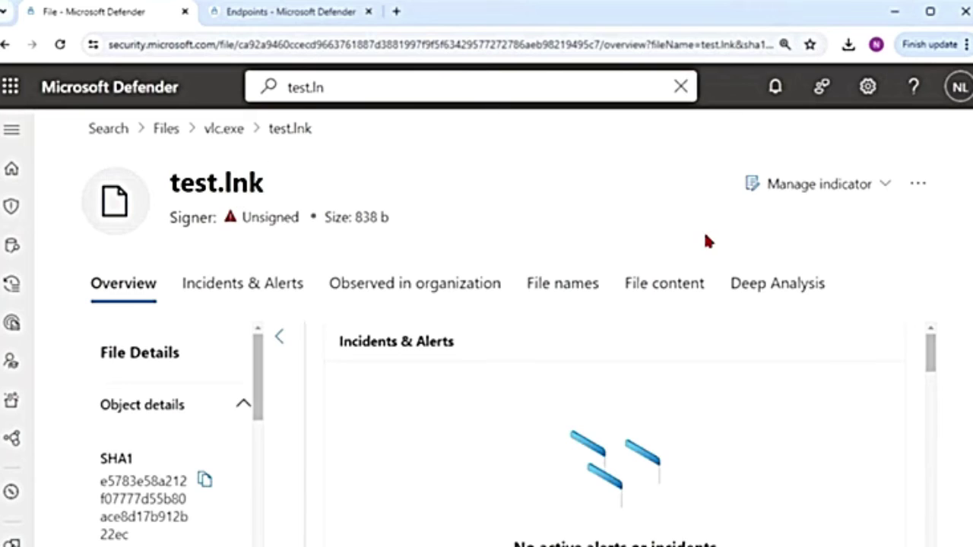
pyautogui.click(918, 185)
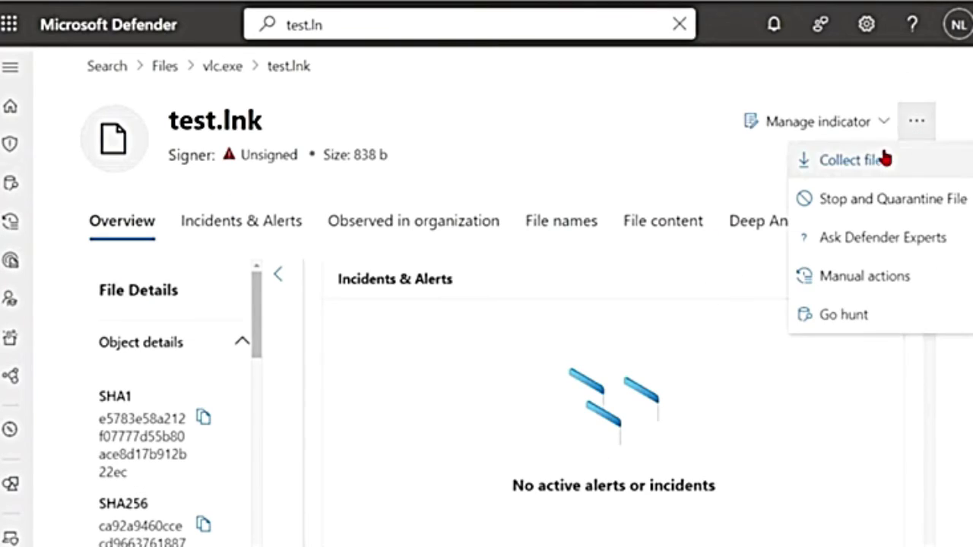
pyautogui.click(848, 173)
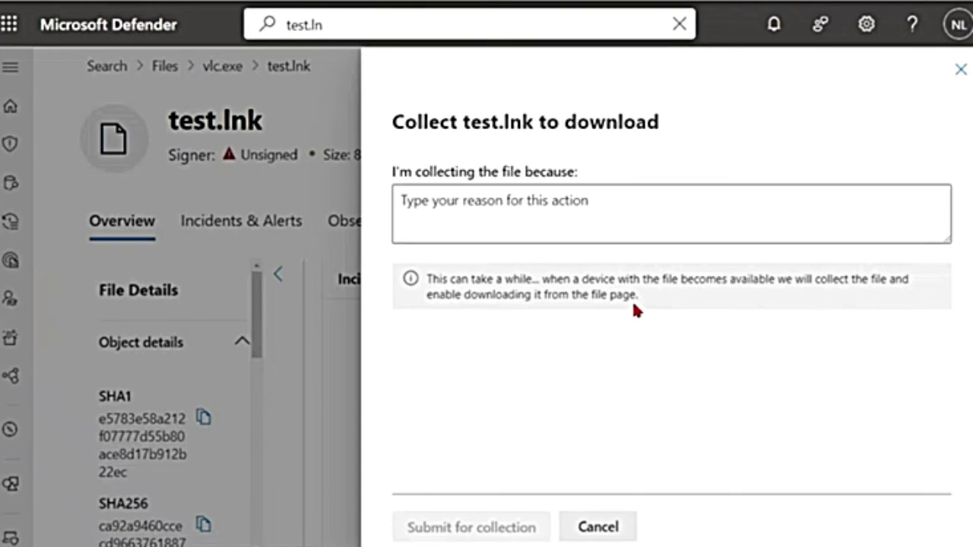
# Drop the collection request and stop and quarantine test.lnk with the comment 'Suspicious'
pyautogui.click(961, 70)
pyautogui.click(916, 121)
pyautogui.click(859, 144)
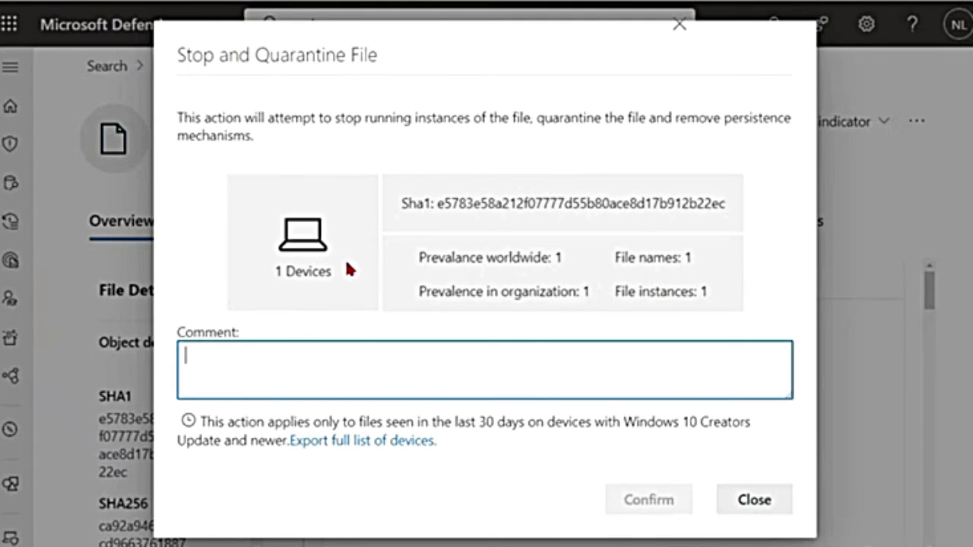
pyautogui.moveTo(446, 204); pyautogui.dragTo(656, 205)
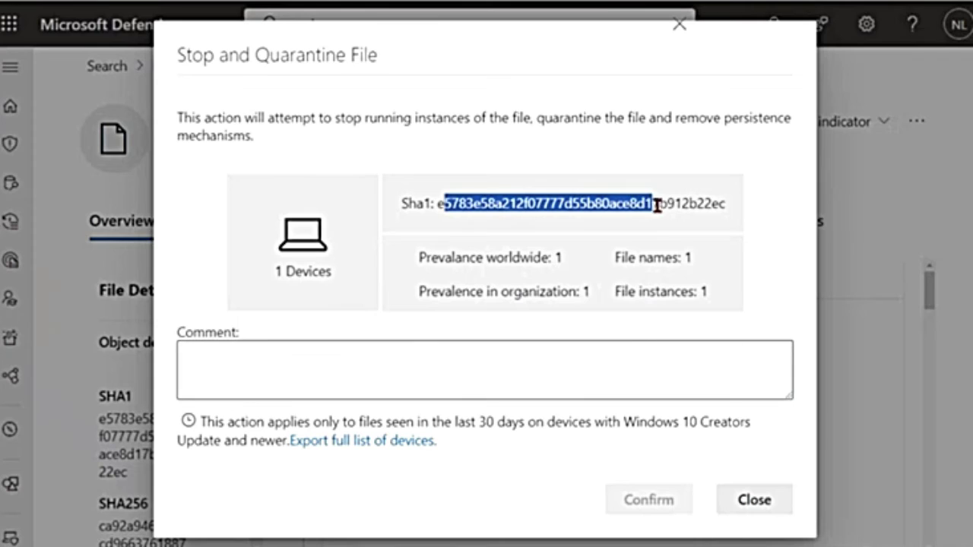
pyautogui.click(442, 372)
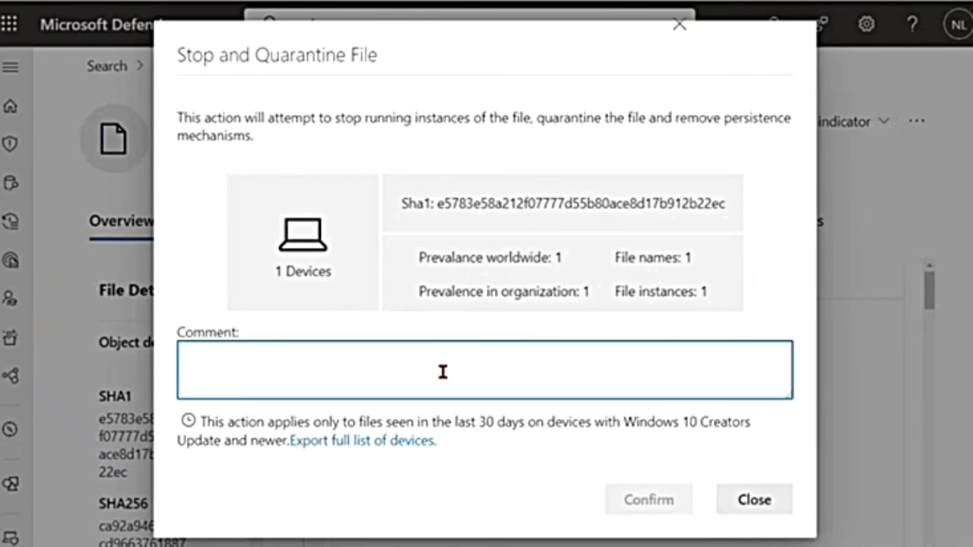
pyautogui.write('Suspicious')
pyautogui.click(651, 507)
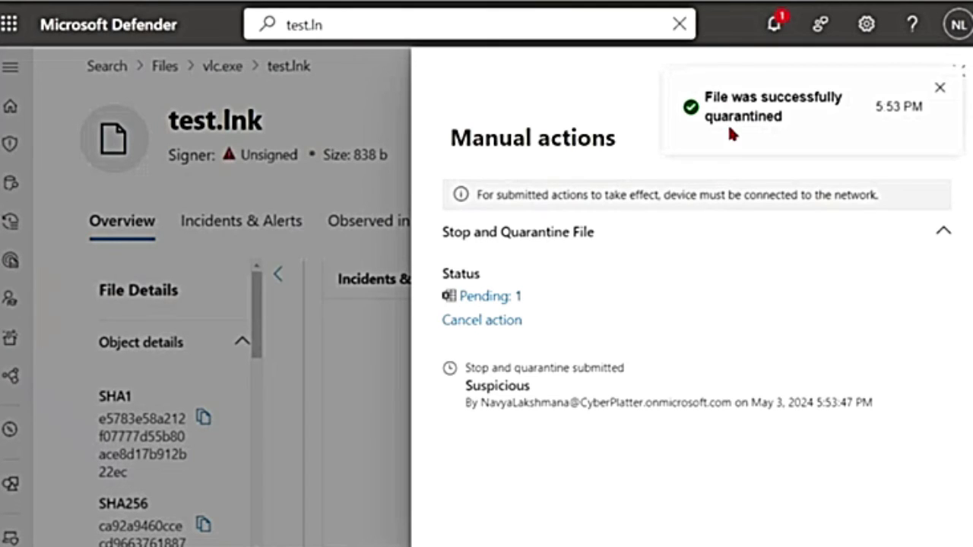
# Check the quarantine submitter, close the Manual actions pane, and reopen the file's actions list
pyautogui.moveTo(470, 403); pyautogui.dragTo(514, 378)
pyautogui.click(514, 378)
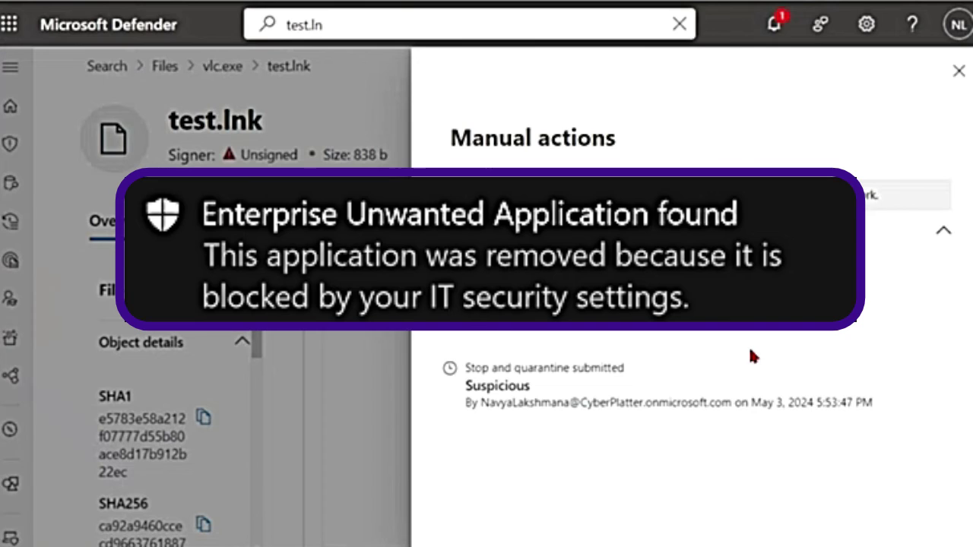
pyautogui.click(956, 74)
pyautogui.click(916, 120)
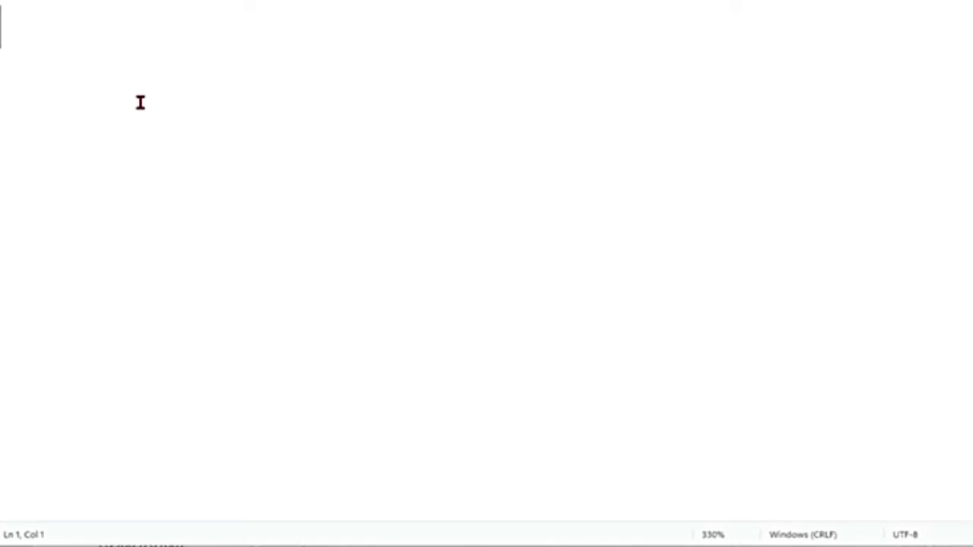
# Paste the MpCmdRun -Restore -Name EUS:Win32/CustomEnterpriseBlock -All command into Notepad and highlight it
pyautogui.write('"%ProgramFiles%\\Windows Defender\\MpCmdRun.exe" -Restore -Name EUS:Win32/CustomEnterpriseBlock -All')
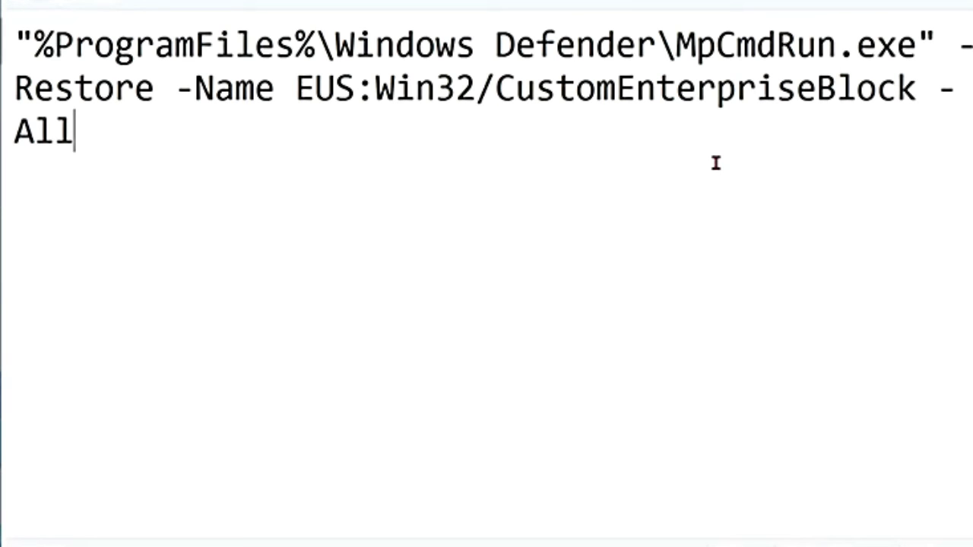
pyautogui.moveTo(74, 133); pyautogui.dragTo(21, 53)
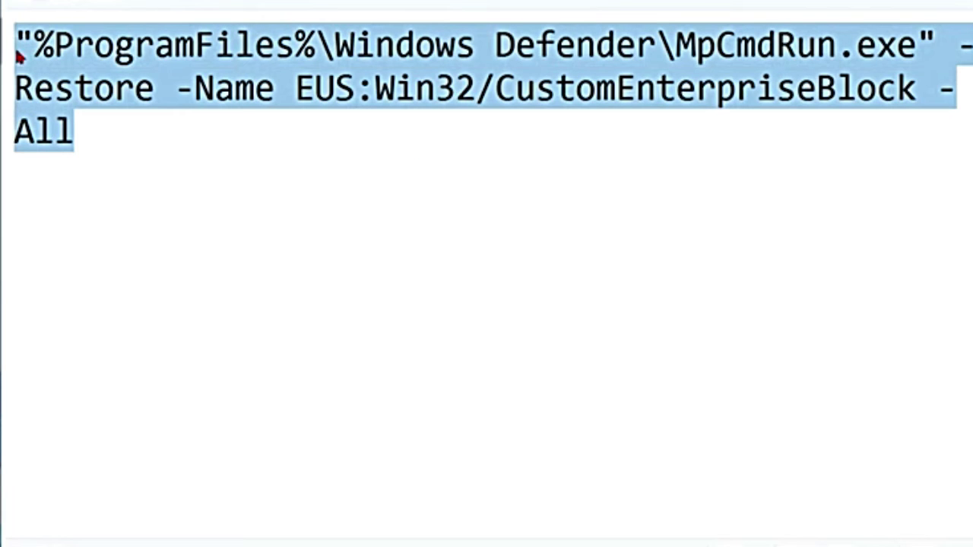
pyautogui.click(296, 237)
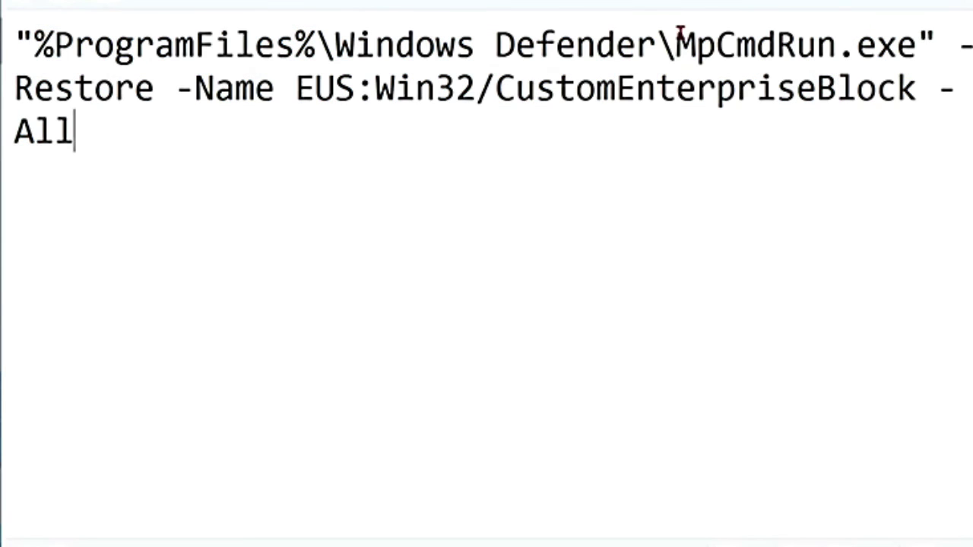
# Highlight the Windows Defender folder, %ProgramFiles%, MpCmdRun, -Restore and -Name parts in turn
pyautogui.moveTo(335, 44); pyautogui.dragTo(654, 48)
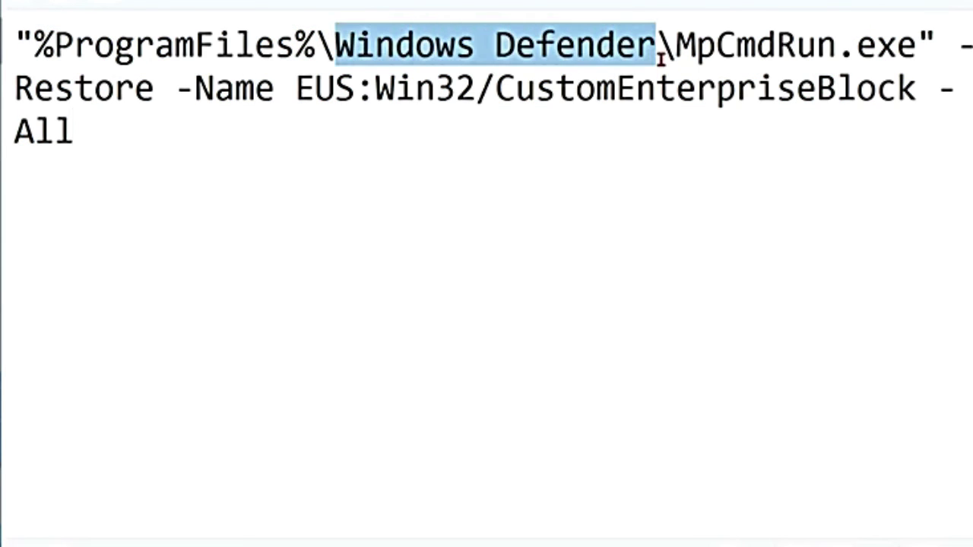
pyautogui.moveTo(53, 47); pyautogui.dragTo(377, 50)
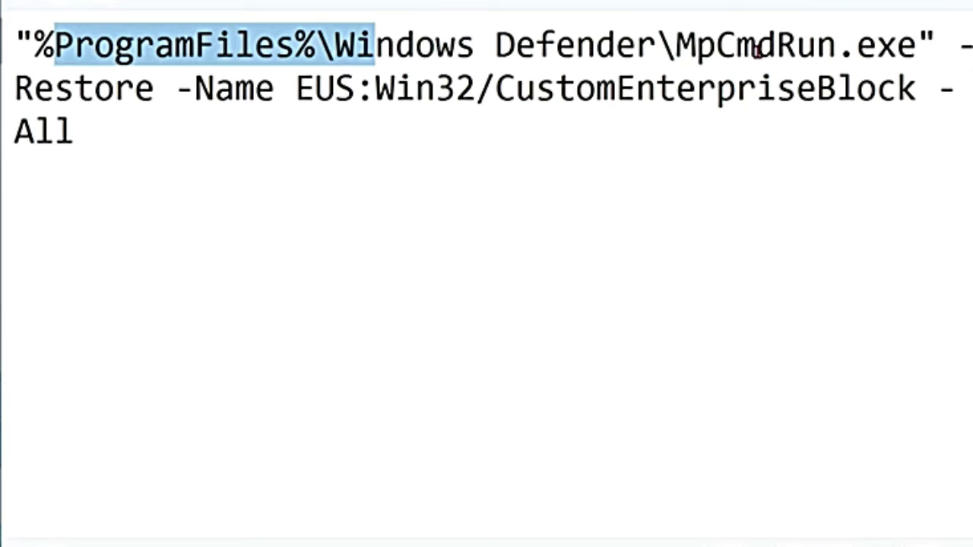
pyautogui.moveTo(675, 48); pyautogui.dragTo(835, 48)
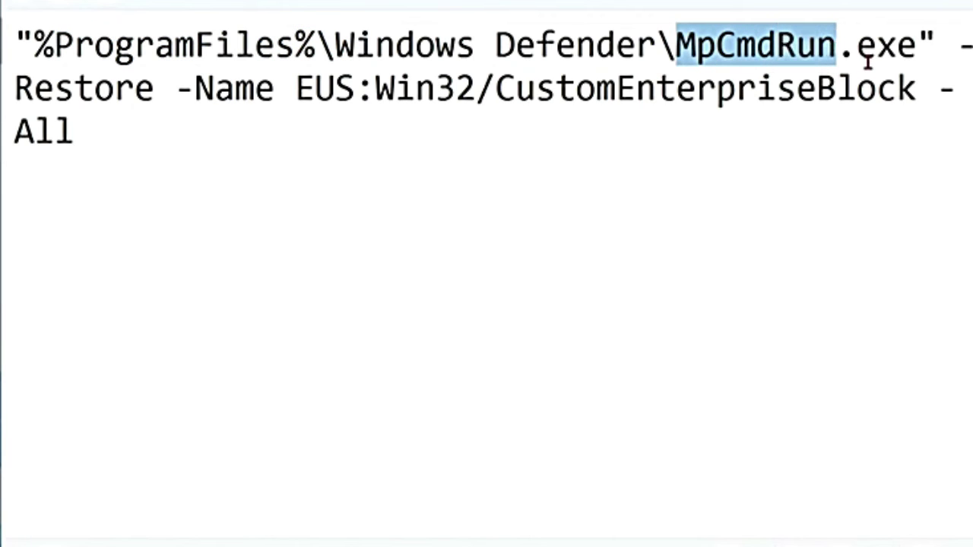
pyautogui.doubleClick(85, 91)
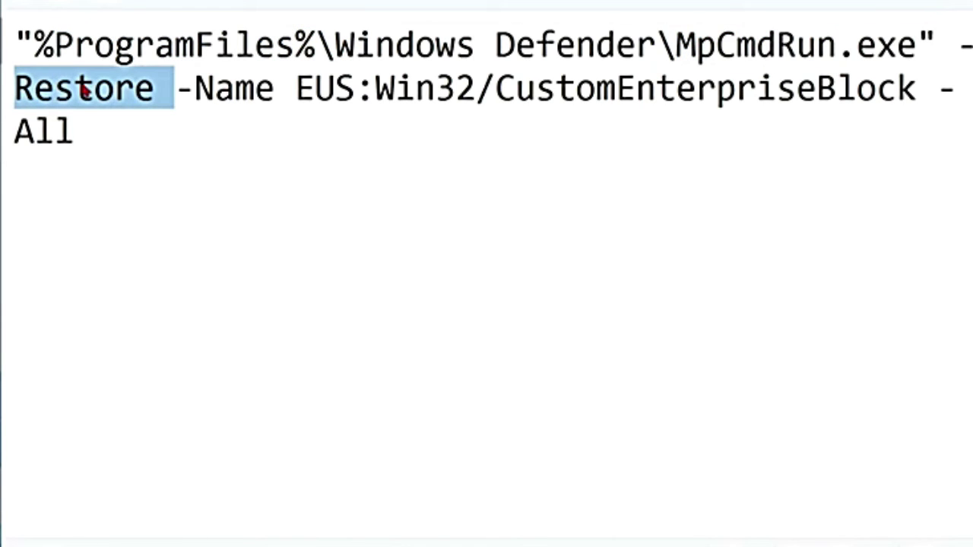
pyautogui.doubleClick(217, 91)
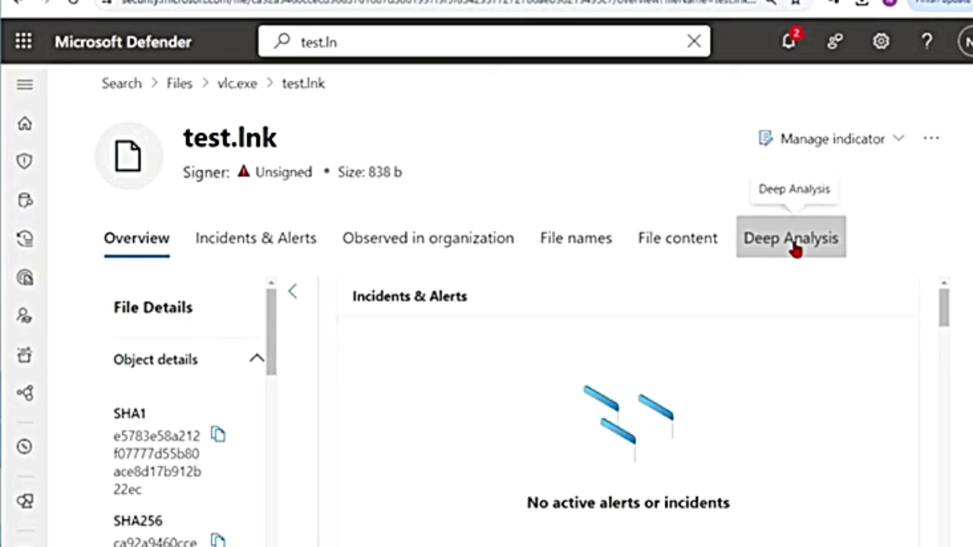
# Open test.lnk's Deep Analysis tab and highlight the only-PE-files-supported note and submission explanation
pyautogui.click(796, 251)
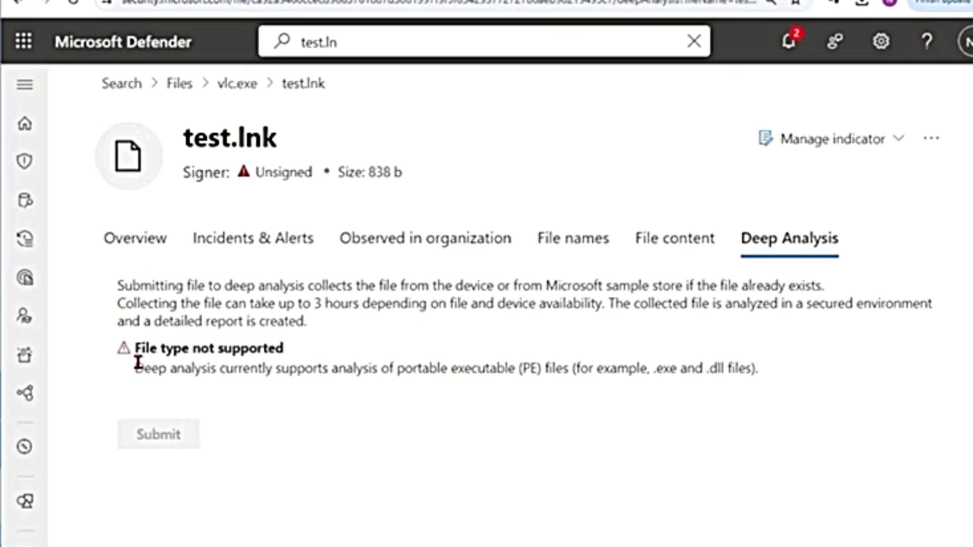
pyautogui.moveTo(135, 369); pyautogui.dragTo(575, 373)
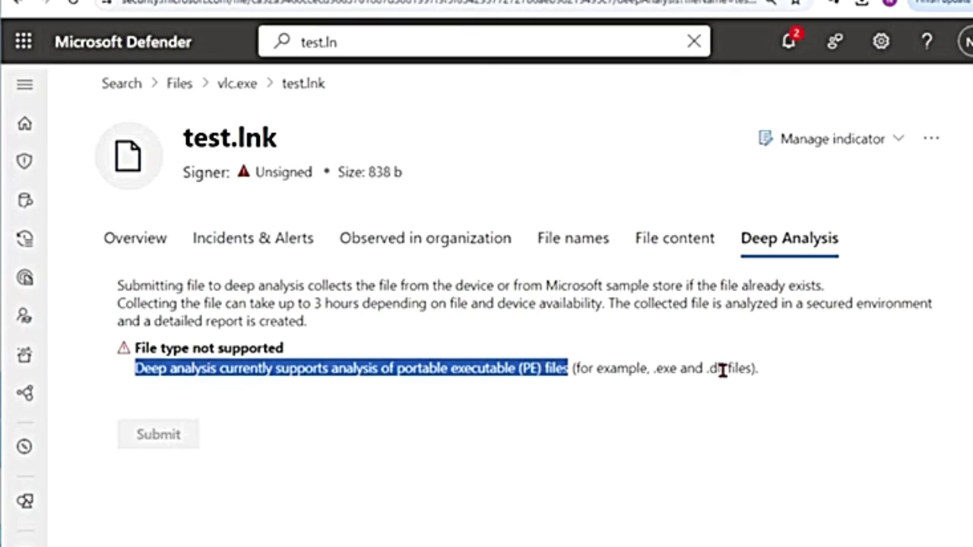
pyautogui.moveTo(121, 286); pyautogui.dragTo(291, 290)
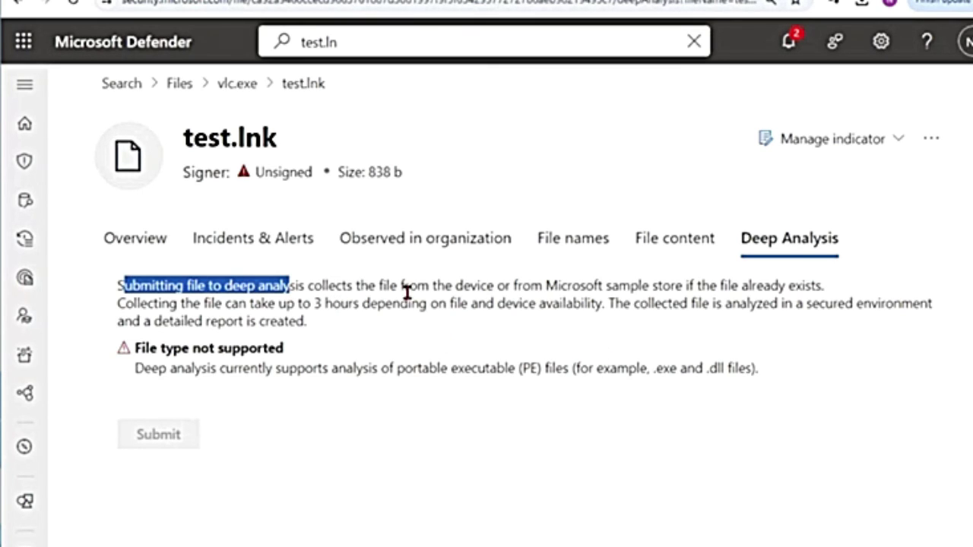
pyautogui.click(492, 285)
# Highlight the availability, Microsoft sample store and up-to-3-hours collection time details
pyautogui.doubleClick(598, 301)
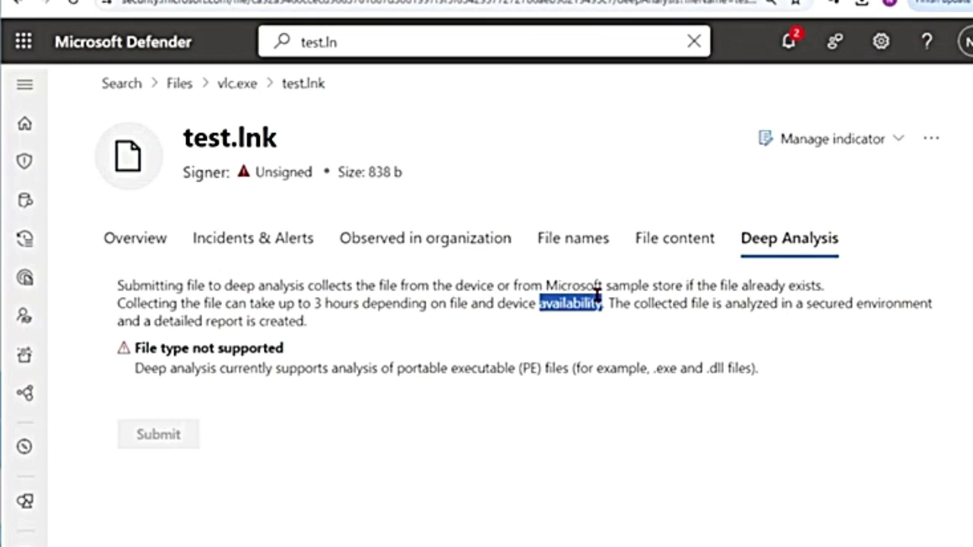
pyautogui.moveTo(683, 285); pyautogui.dragTo(573, 285)
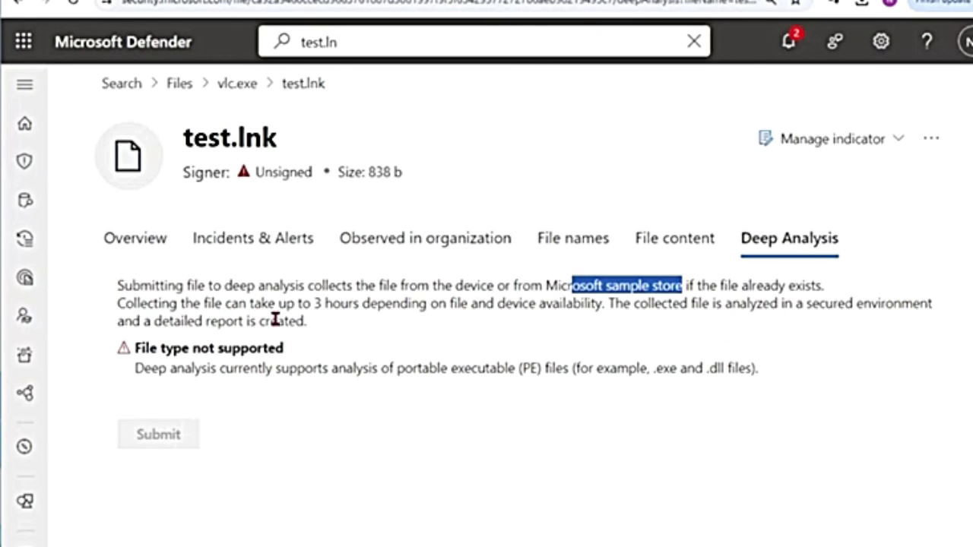
pyautogui.moveTo(315, 303); pyautogui.dragTo(450, 302)
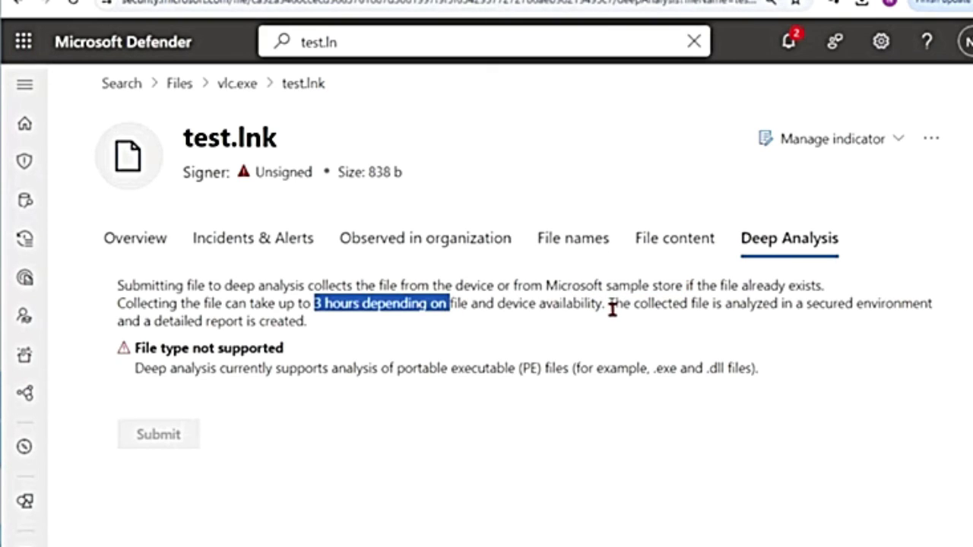
pyautogui.click(408, 326)
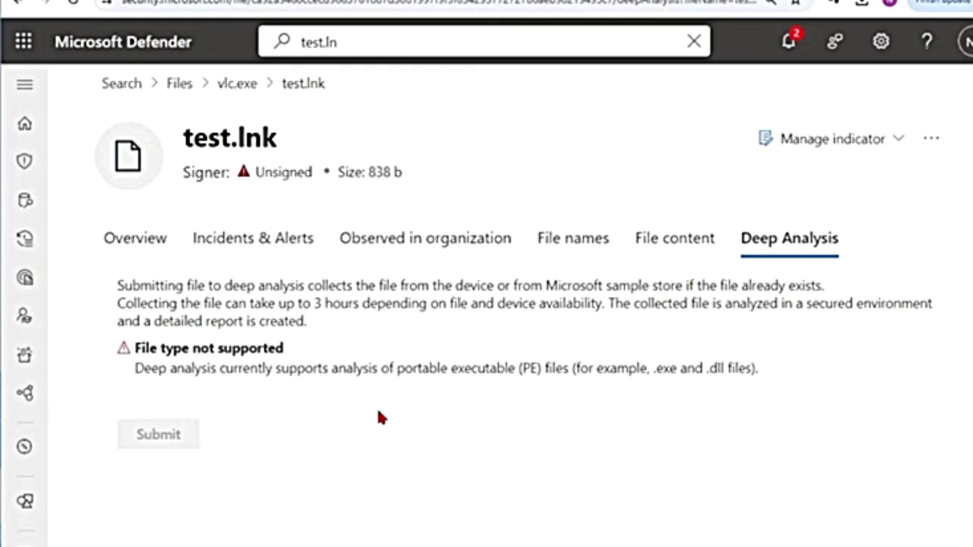
# Submit vlc.exe from its Deep Analysis tab and wait through Analyzing file (3 of 3)
pyautogui.click(238, 96)
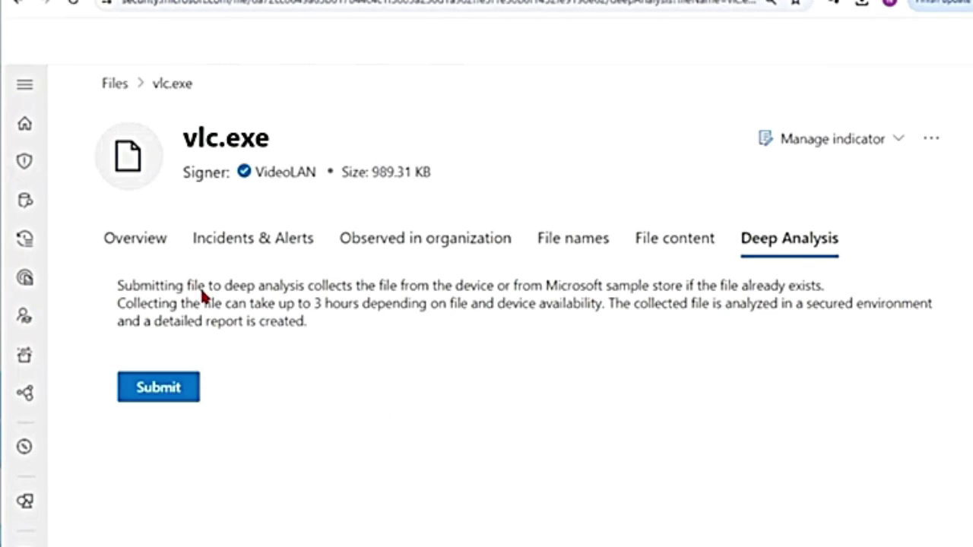
pyautogui.click(169, 399)
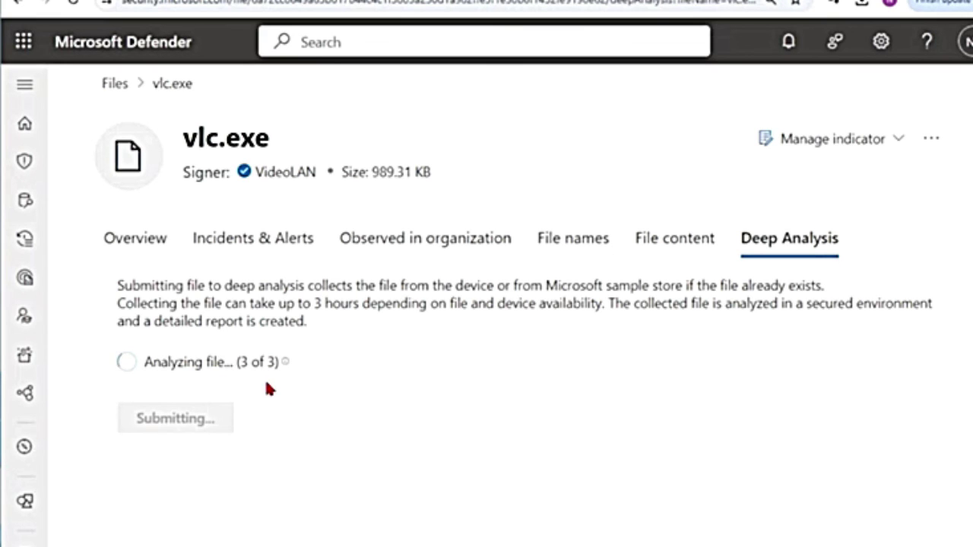
pyautogui.moveTo(284, 362)
# Check vlc.exe's Overview shows deep analysis Pending, then choose Go hunt from its '...' menu
pyautogui.click(136, 242)
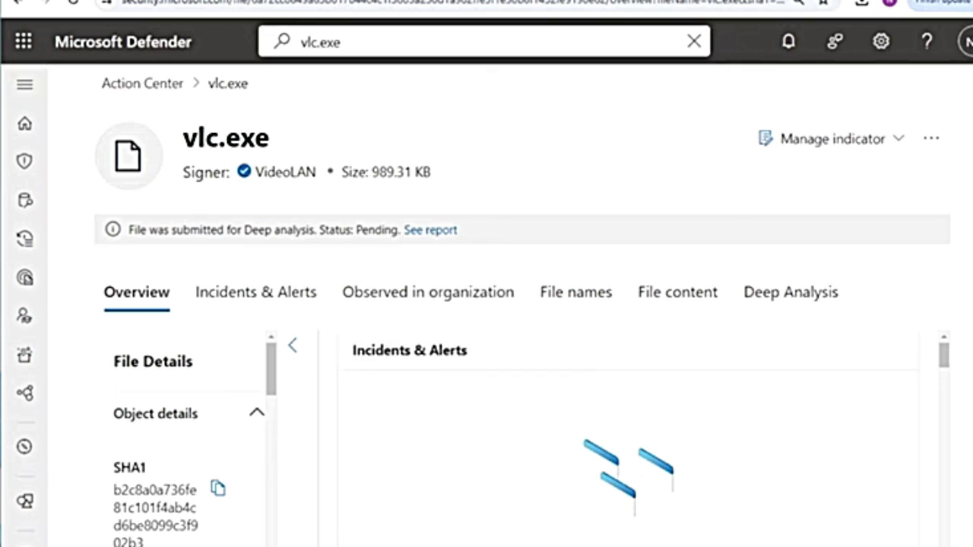
pyautogui.click(931, 139)
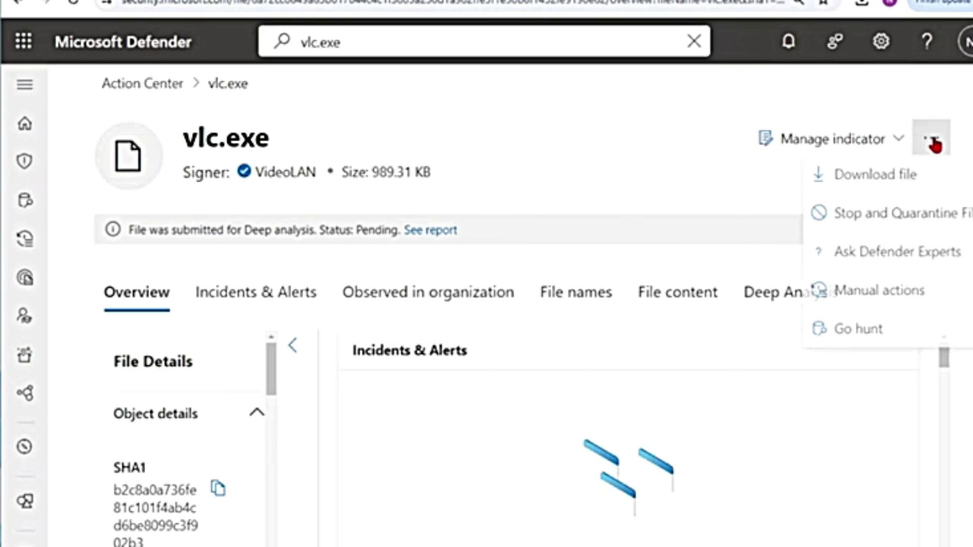
pyautogui.click(859, 335)
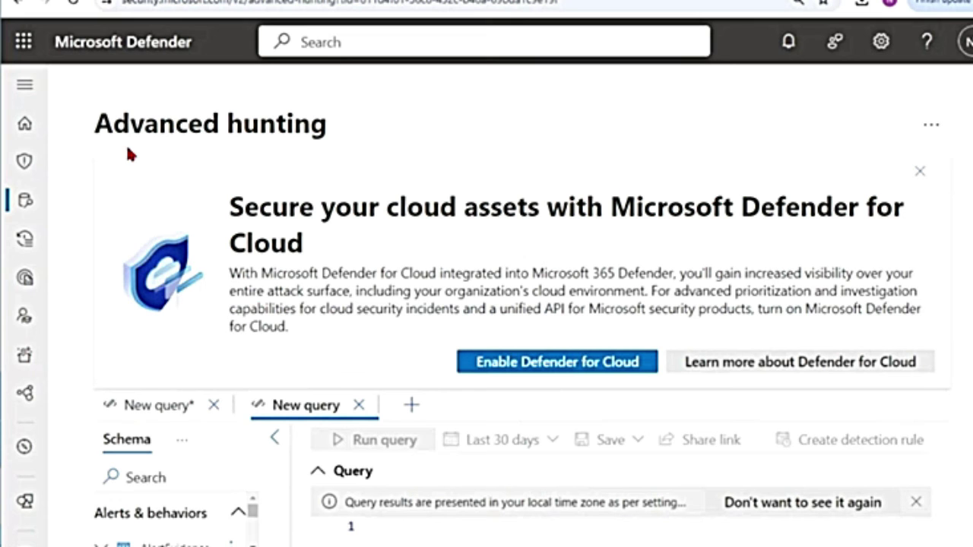
# Highlight the generated DeviceFileEvents query for vlc.exe's SHA1 and SHA256 hashes line by line
pyautogui.moveTo(79, 124); pyautogui.dragTo(431, 143)
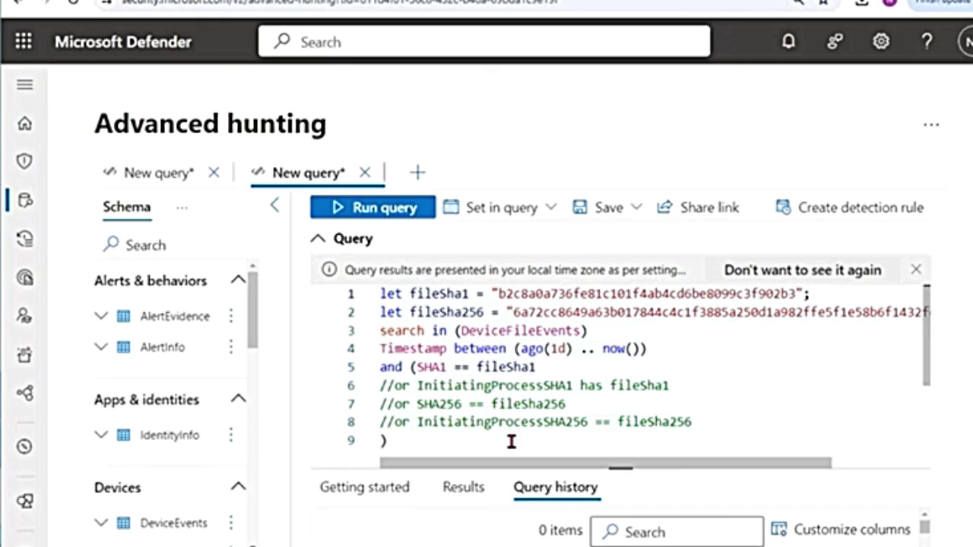
pyautogui.moveTo(451, 439); pyautogui.dragTo(377, 293)
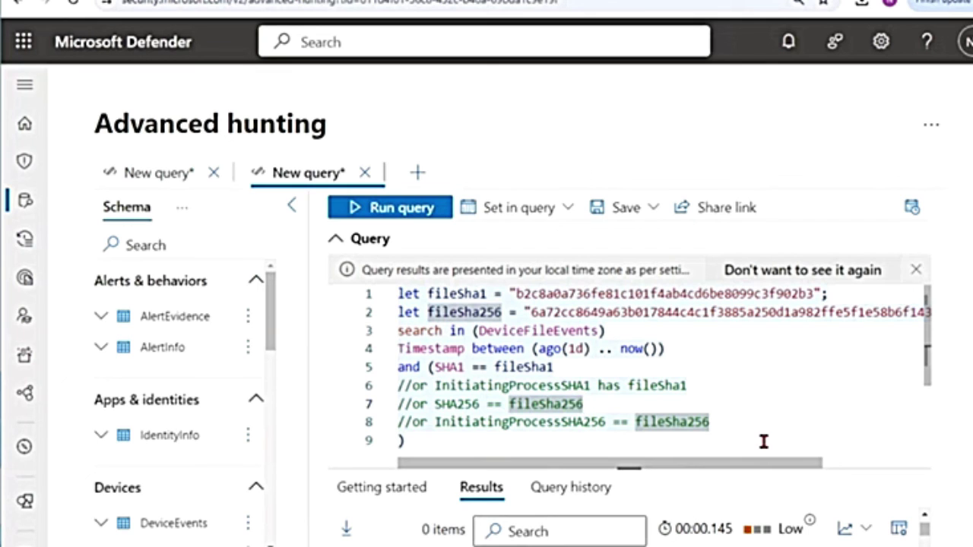
pyautogui.moveTo(768, 440); pyautogui.dragTo(383, 308)
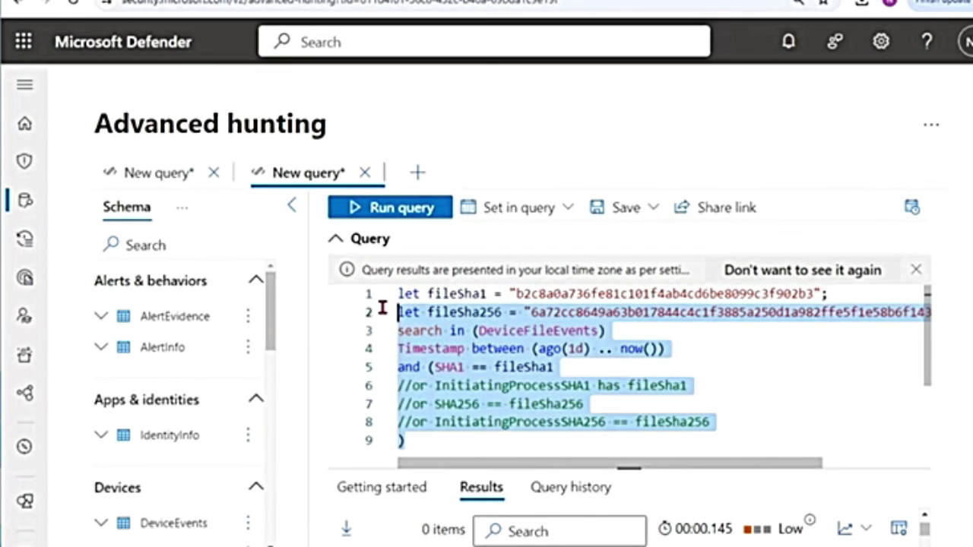
pyautogui.moveTo(271, 309); pyautogui.dragTo(278, 451)
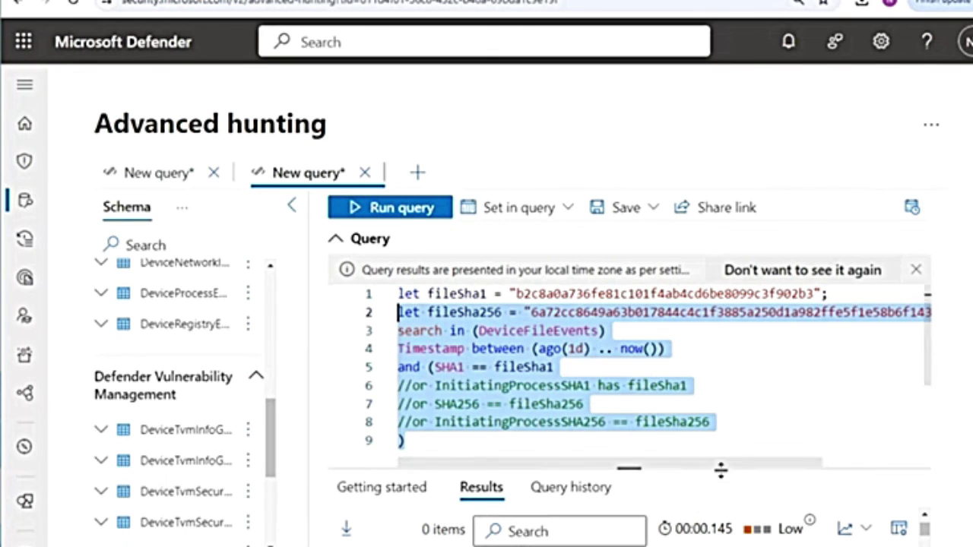